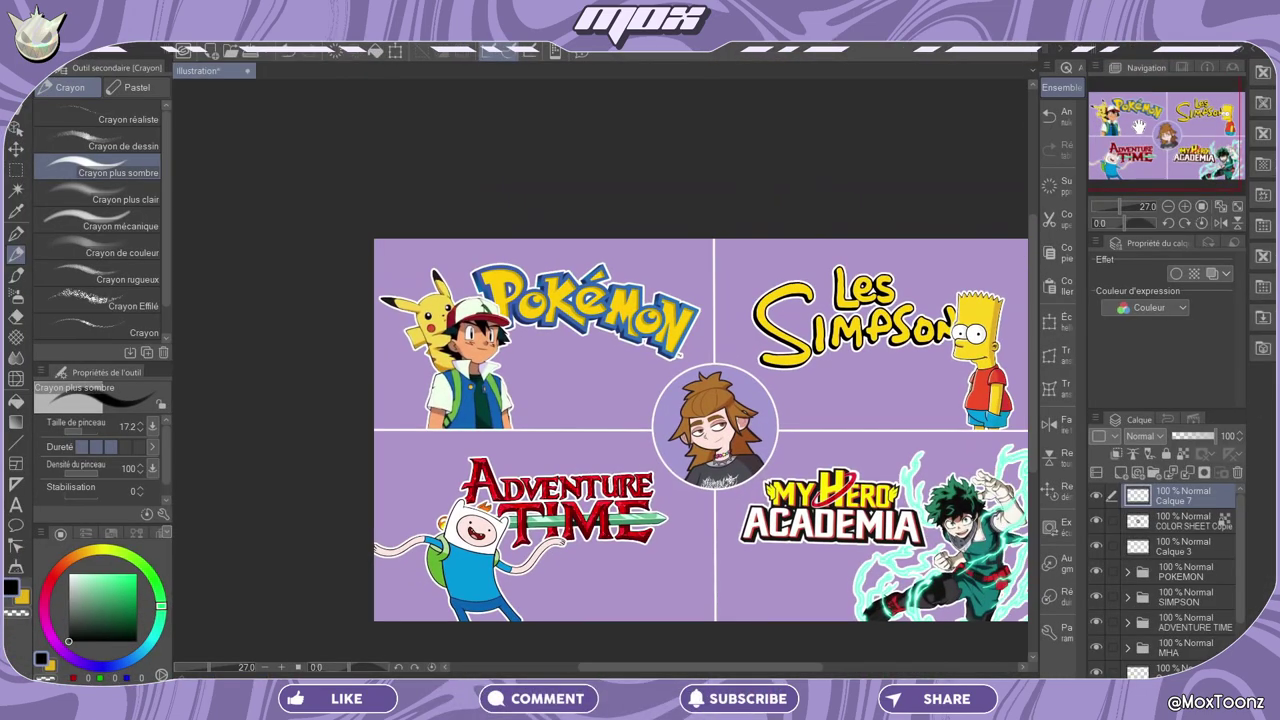
Hide the POKEMON layer folder and sketch the outline of a head with a pointed chin in the emptied panel.
drag(594, 341, 572, 375)
scroll(507, 396, up, 3)
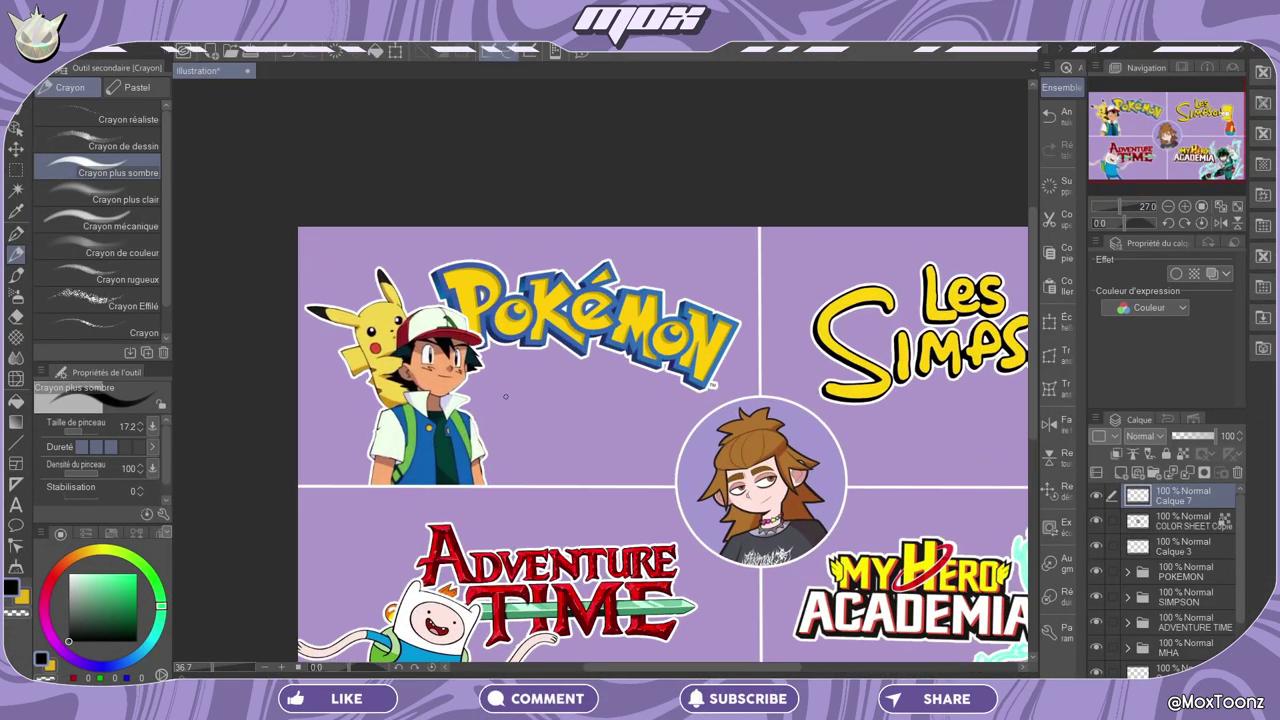
drag(1168, 138, 1166, 132)
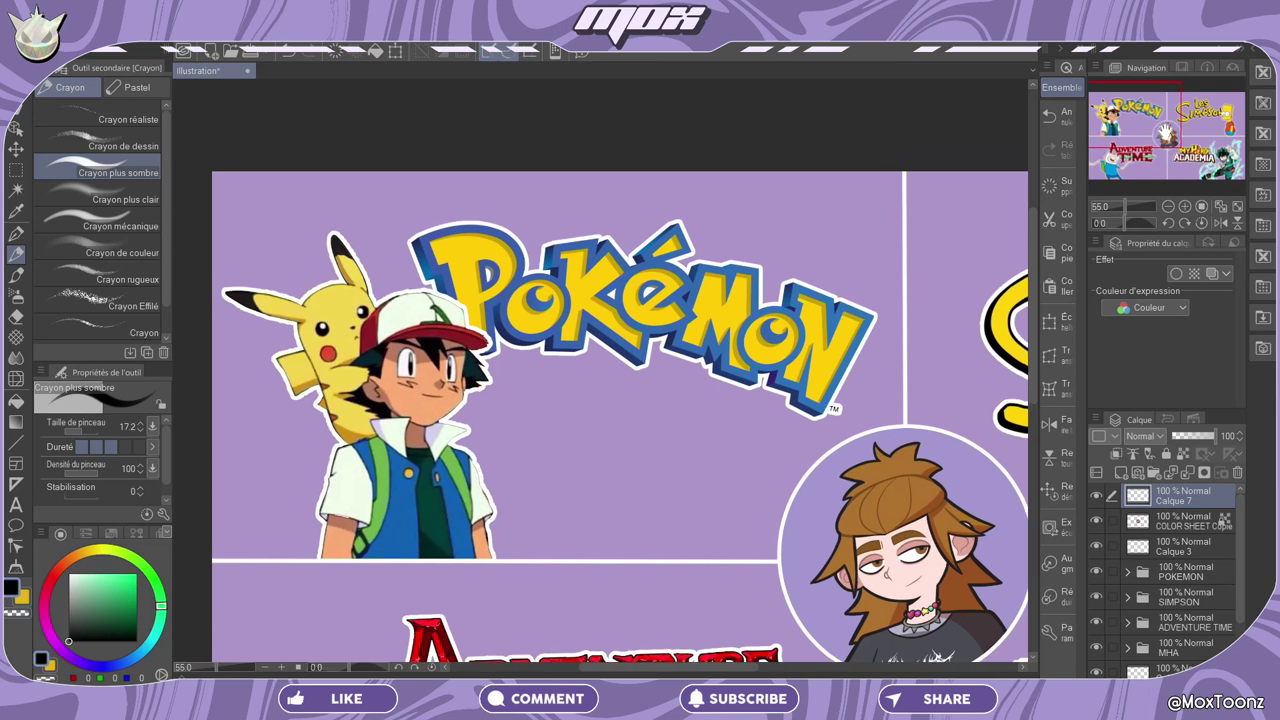
click(1096, 572)
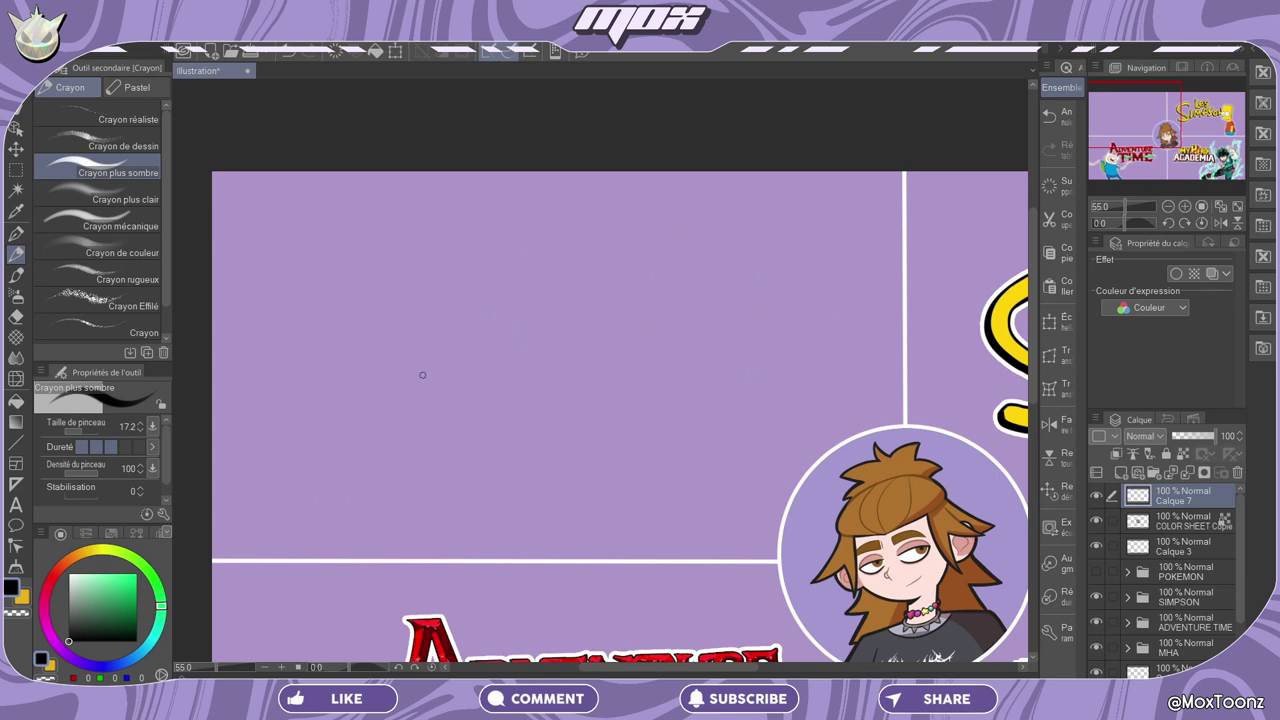
mouse_move(408, 396)
mouse_down()
mouse_move(458, 280)
mouse_move(513, 287)
mouse_move(522, 394)
mouse_up()
mouse_move(392, 310)
mouse_down()
mouse_move(410, 414)
mouse_move(489, 452)
mouse_move(525, 404)
mouse_up()
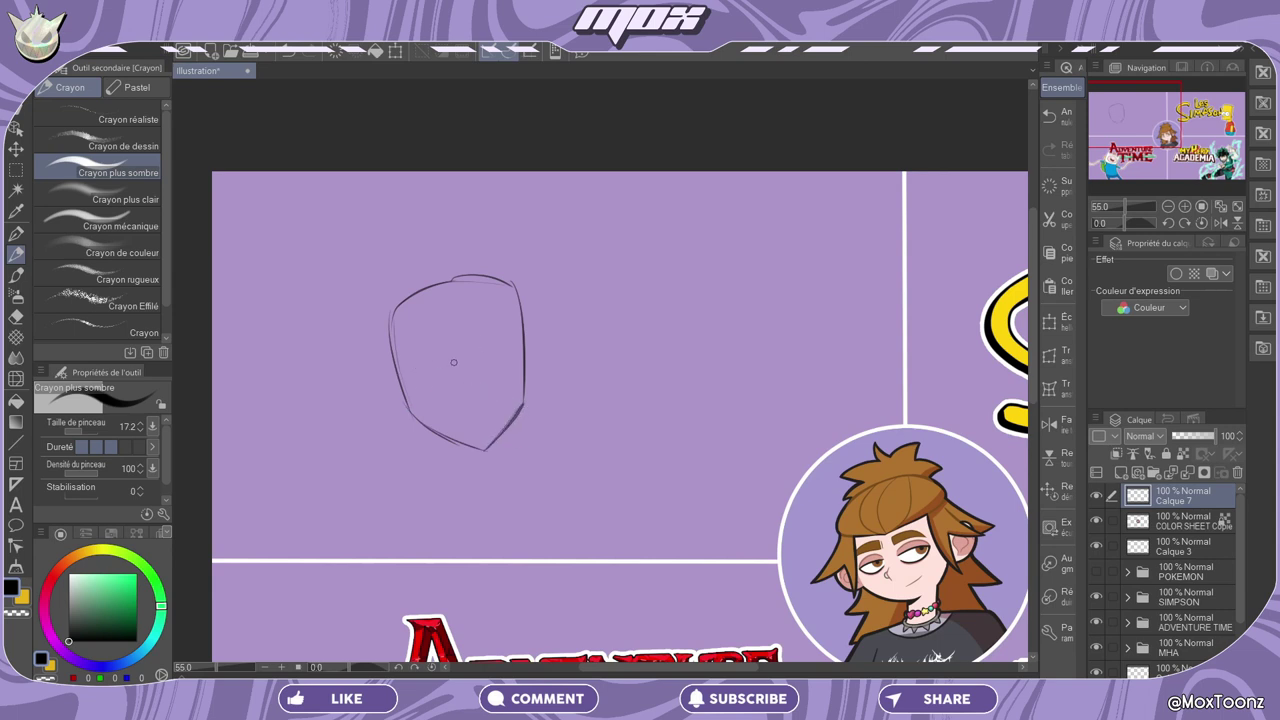
Sketch the ear on the left side of the head and a thin mouth line.
mouse_move(392, 370)
mouse_down()
mouse_move(376, 362)
mouse_move(396, 406)
mouse_up()
drag(384, 376, 401, 399)
drag(440, 404, 476, 405)
Reshape the jaw and chin, erasing the surplus lines with the transparent colour and redrawing the jawline.
drag(470, 446, 526, 400)
key(c)
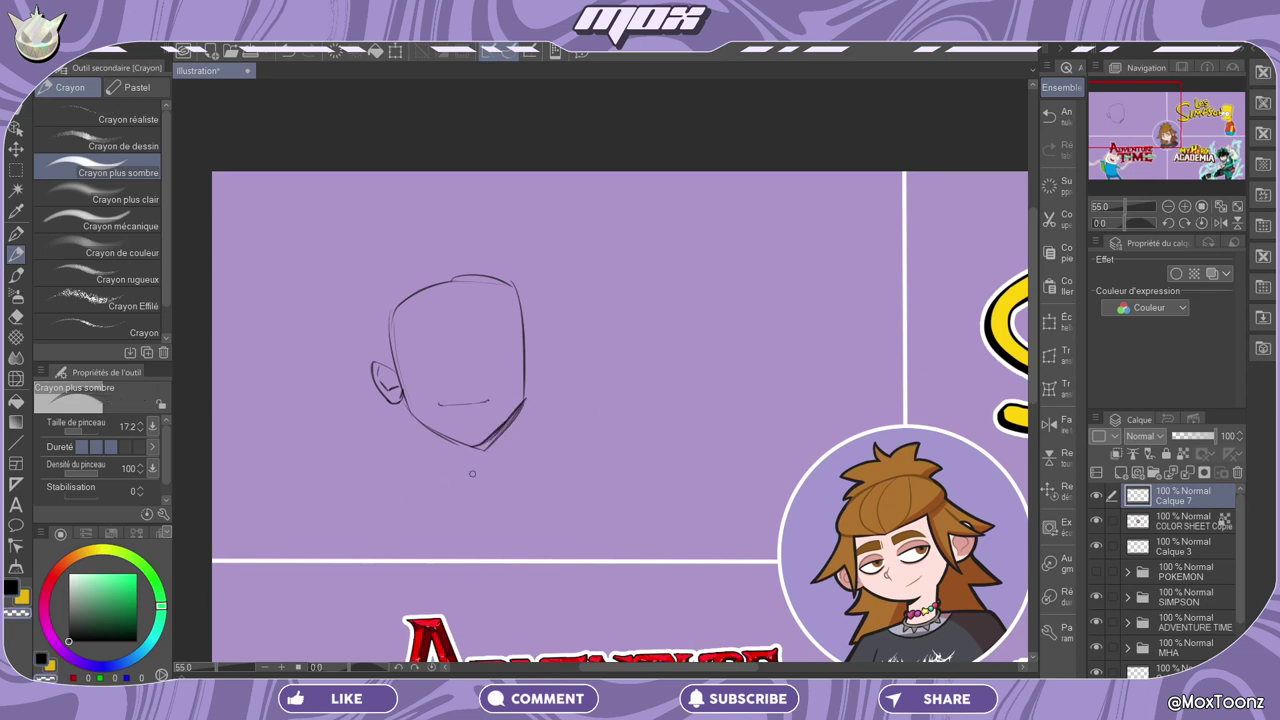
mouse_move(490, 444)
mouse_down()
mouse_move(507, 428)
mouse_move(481, 452)
mouse_move(519, 408)
mouse_up()
drag(450, 447, 474, 446)
key(c)
drag(418, 415, 474, 443)
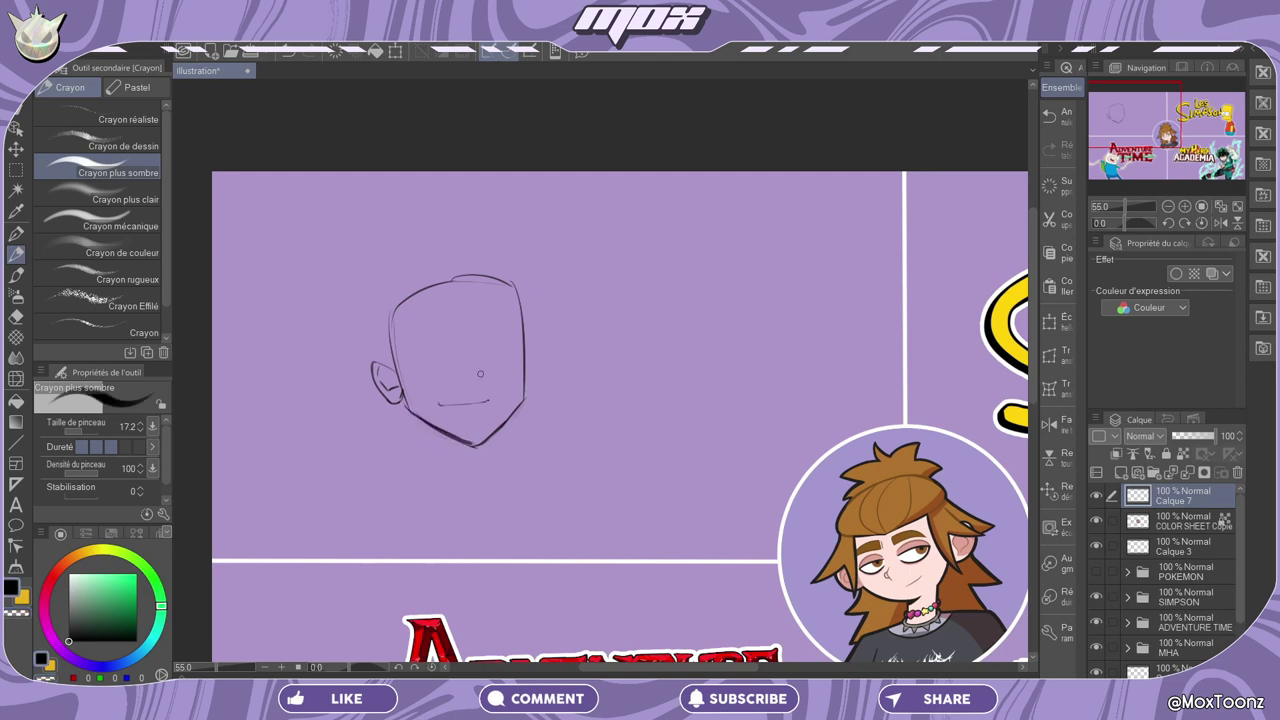
Sketch the nose and the outlines of both eyes on the face.
drag(466, 378, 471, 388)
drag(463, 343, 468, 380)
key(ctrl+z)
mouse_move(473, 380)
mouse_down()
mouse_move(468, 389)
mouse_move(466, 350)
mouse_up()
drag(462, 380, 462, 386)
mouse_move(478, 357)
mouse_down()
mouse_move(500, 360)
mouse_move(481, 344)
mouse_move(507, 352)
mouse_up()
mouse_move(411, 368)
mouse_down()
mouse_move(439, 365)
mouse_move(422, 348)
mouse_move(440, 350)
mouse_move(416, 350)
mouse_move(436, 348)
mouse_up()
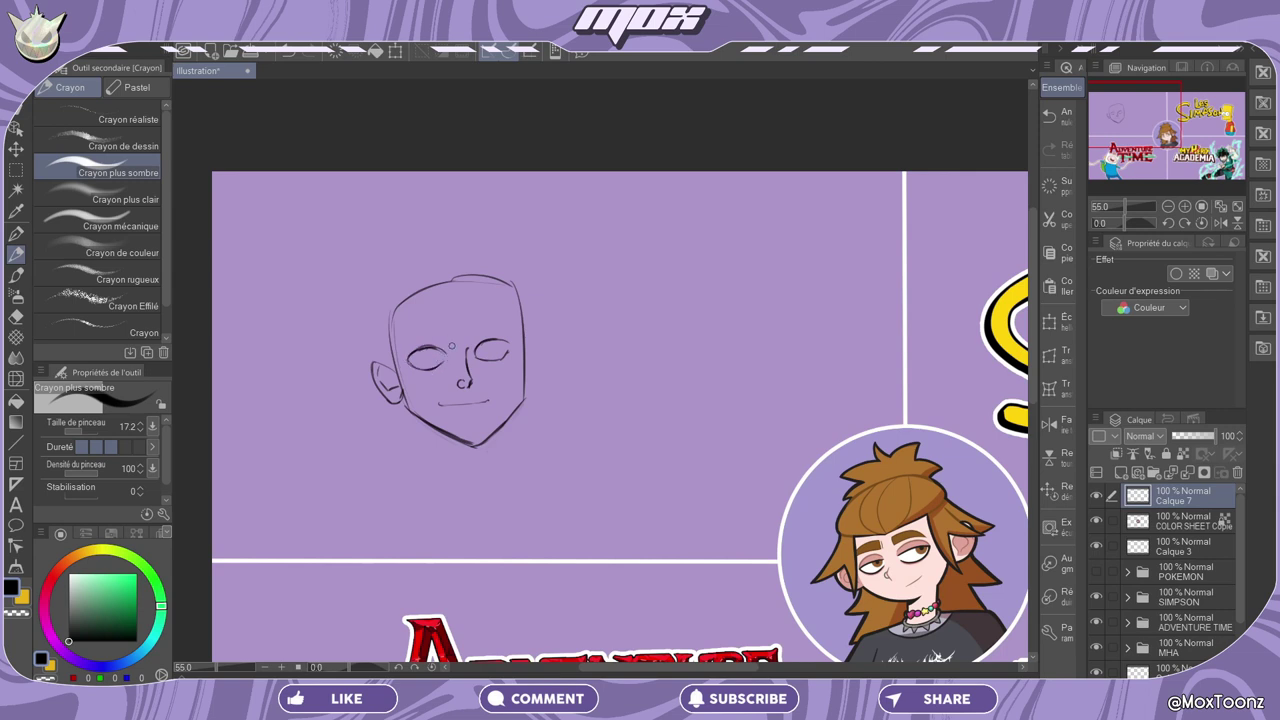
drag(578, 257, 582, 356)
mouse_move(590, 308)
mouse_down()
mouse_move(594, 318)
mouse_move(588, 296)
mouse_move(592, 322)
mouse_up()
click(1053, 126)
click(1053, 124)
click(1053, 123)
click(1053, 123)
Add upper lids, irises and pupils to both eyes and sketch the ear on the right side of the head.
drag(406, 345, 497, 328)
mouse_move(424, 356)
mouse_down()
mouse_move(508, 345)
mouse_move(436, 360)
mouse_up()
mouse_move(524, 352)
mouse_down()
mouse_move(552, 348)
mouse_move(536, 344)
mouse_move(548, 386)
mouse_move(539, 360)
mouse_move(529, 368)
mouse_up()
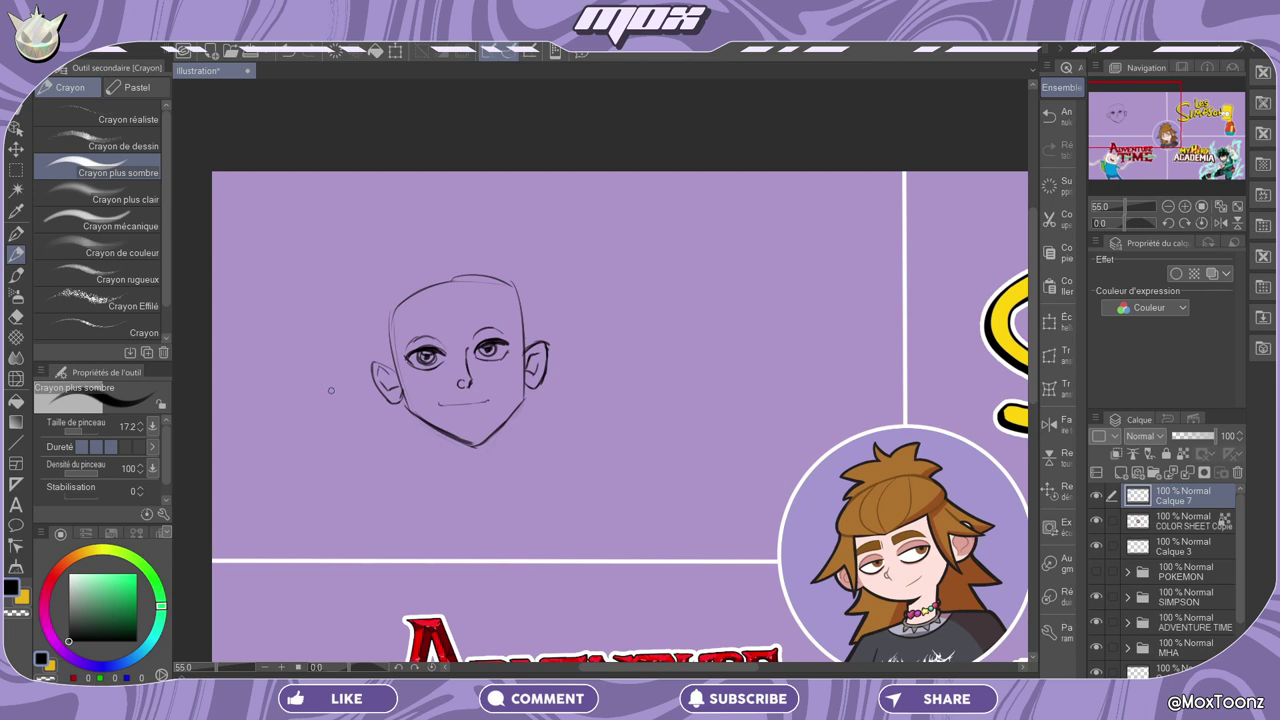
Sketch the neck and the flared, pointed hair locks around it on both sides.
mouse_move(324, 394)
mouse_down()
mouse_move(378, 428)
mouse_move(362, 395)
mouse_move(376, 426)
mouse_move(338, 434)
mouse_move(368, 451)
mouse_move(350, 443)
mouse_move(404, 450)
mouse_up()
drag(384, 458, 443, 470)
mouse_move(503, 424)
mouse_down()
mouse_move(502, 472)
mouse_move(572, 422)
mouse_move(558, 410)
mouse_move(588, 384)
mouse_up()
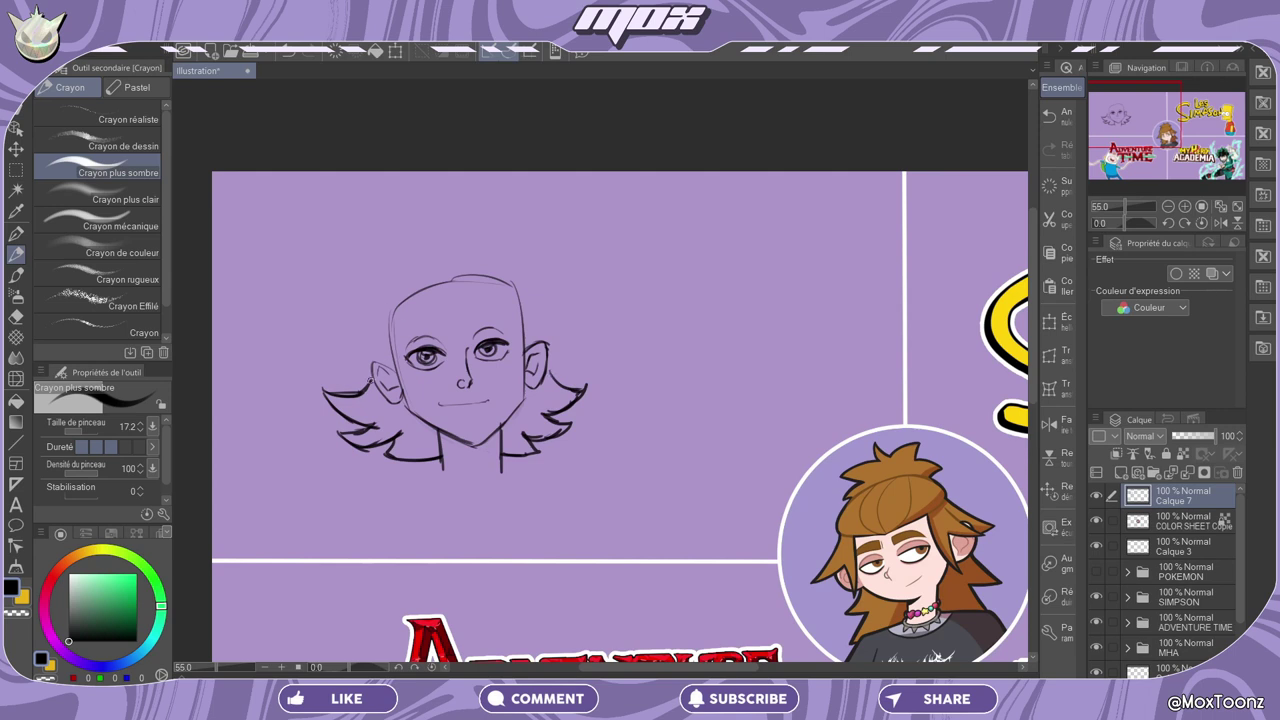
Sketch the upper side locks of hair beside both ears, above the flared lower locks.
drag(369, 385, 339, 363)
drag(339, 363, 366, 350)
drag(366, 354, 376, 314)
mouse_move(548, 366)
mouse_down()
mouse_move(575, 348)
mouse_move(540, 299)
mouse_up()
mouse_move(541, 301)
mouse_down()
mouse_move(555, 333)
mouse_move(545, 315)
mouse_up()
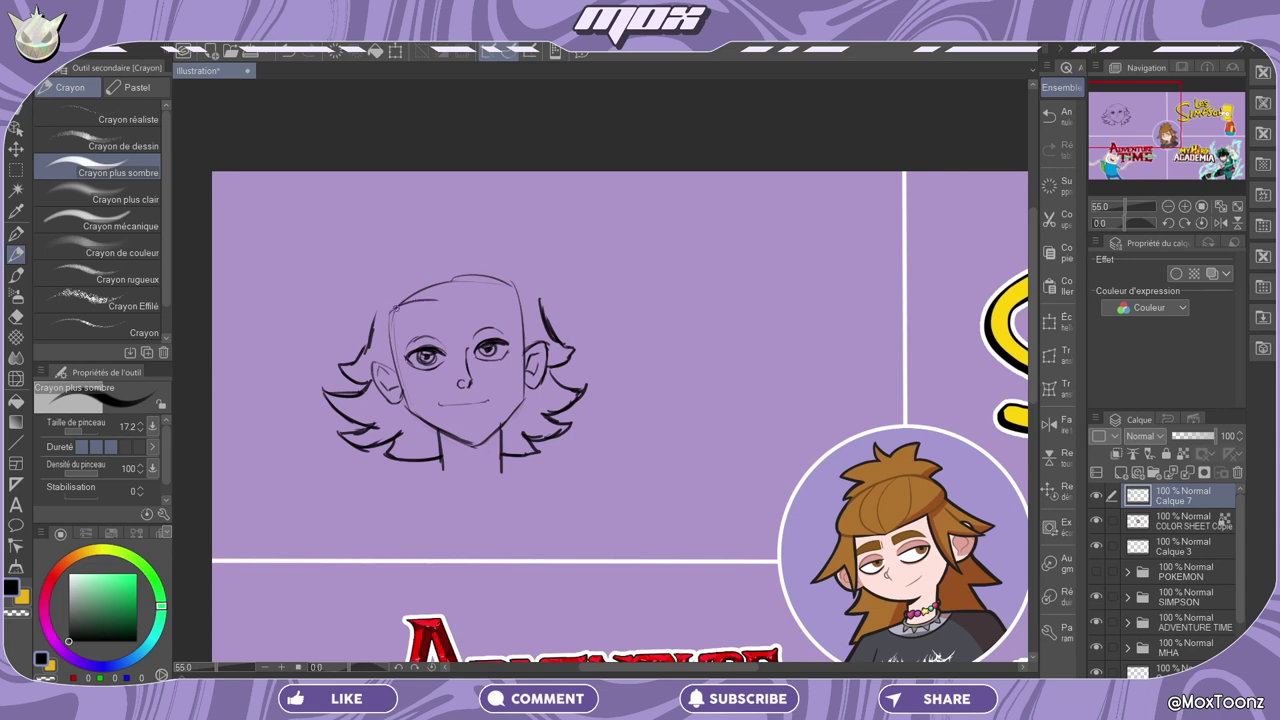
Draw the hairline across the forehead and the crown above it, joining them to the side hair.
drag(393, 309, 518, 292)
drag(404, 300, 499, 272)
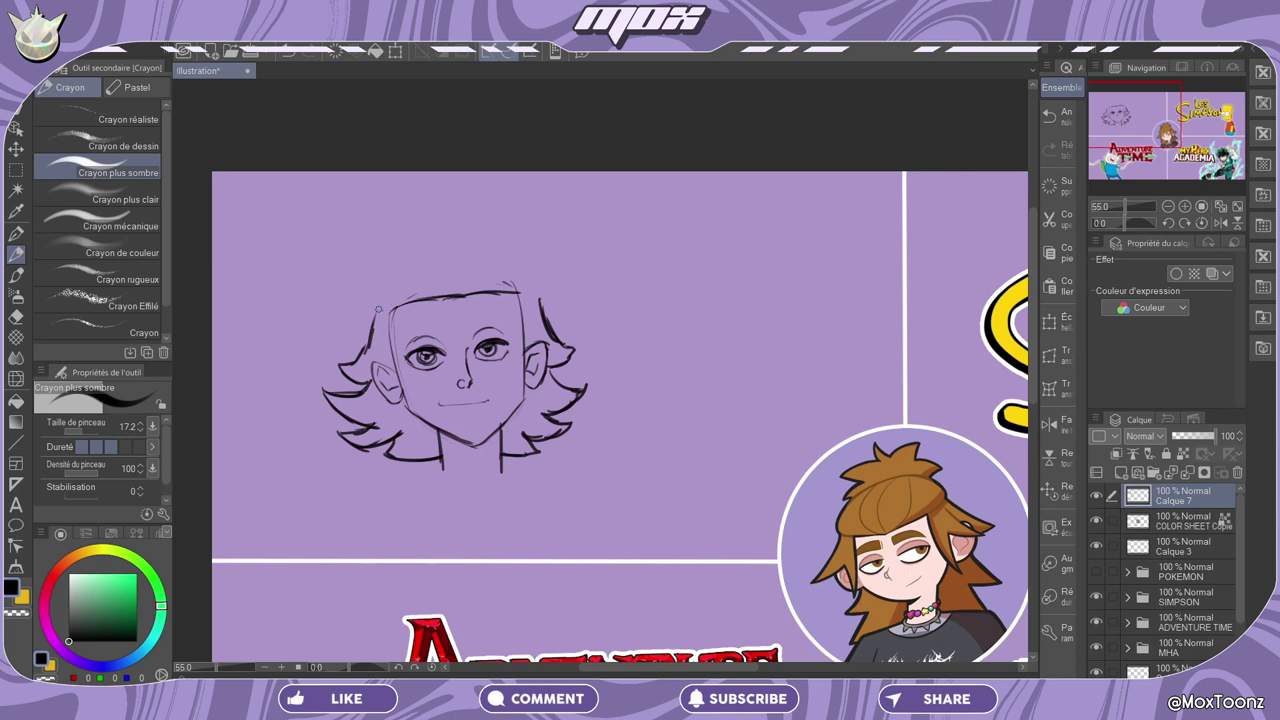
drag(378, 310, 478, 266)
drag(406, 290, 526, 270)
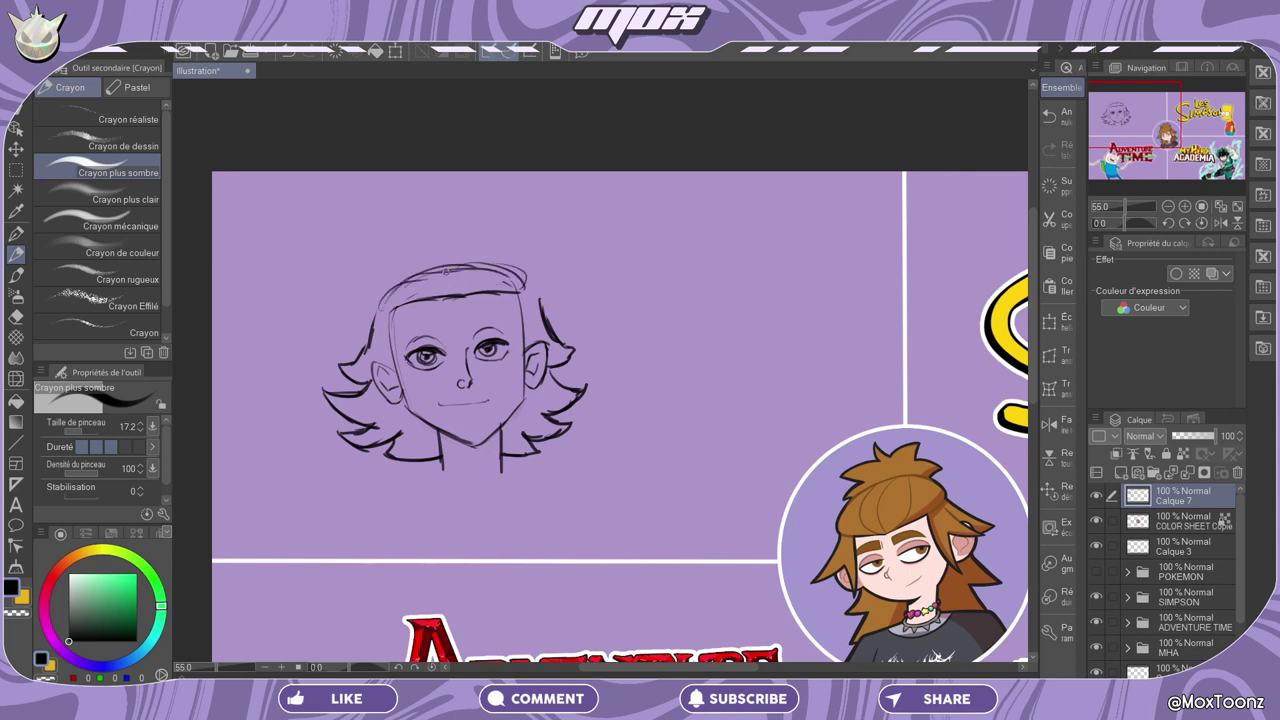
drag(390, 307, 374, 320)
drag(518, 288, 541, 306)
Sketch the long hair strands framing both sides of the face, running from the hairline past the ears.
drag(404, 312, 394, 410)
mouse_move(398, 366)
mouse_down()
mouse_move(392, 430)
mouse_move(390, 414)
mouse_up()
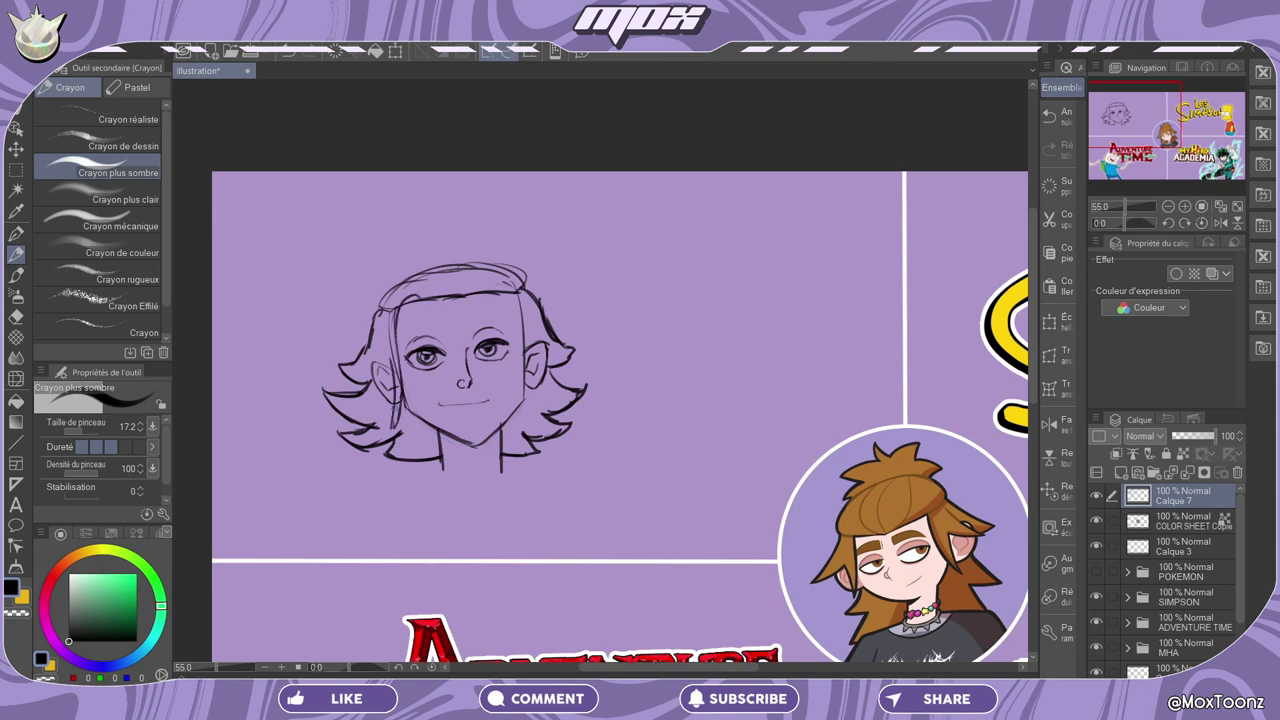
mouse_move(386, 304)
mouse_down()
mouse_move(392, 388)
mouse_move(419, 302)
mouse_up()
drag(384, 366, 360, 388)
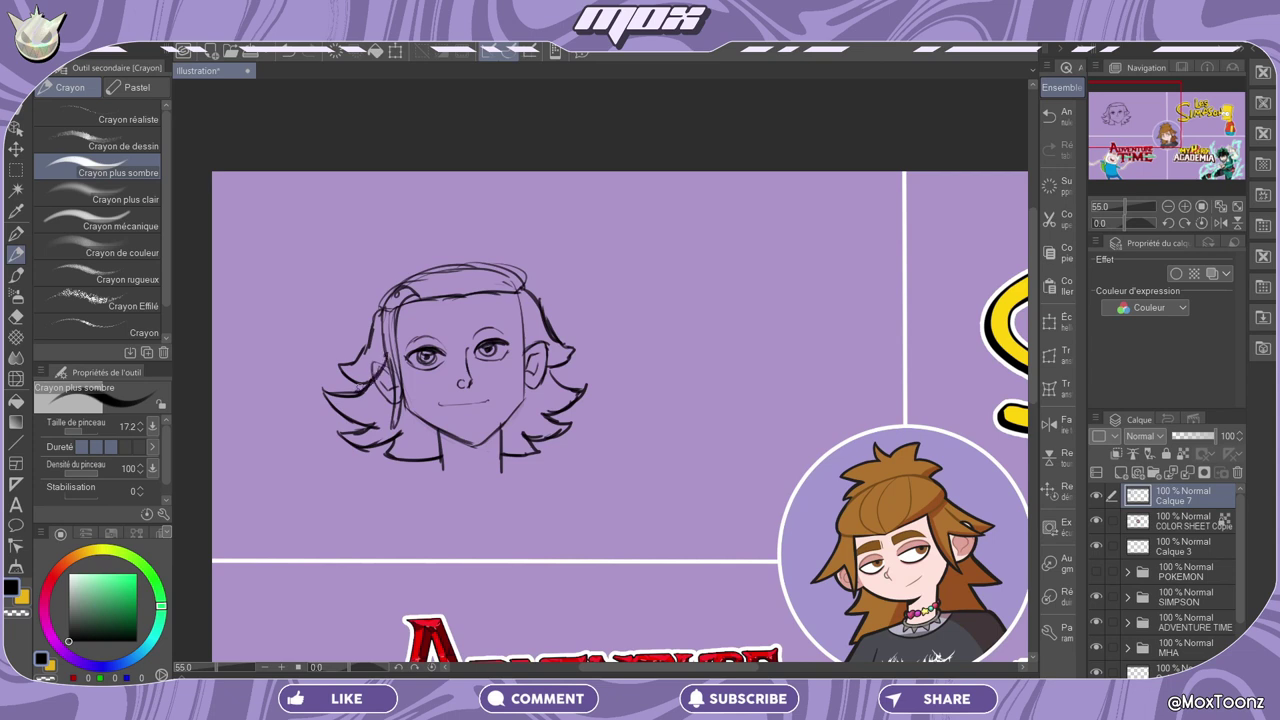
drag(392, 290, 372, 346)
mouse_move(513, 288)
mouse_down()
mouse_move(496, 282)
mouse_move(524, 290)
mouse_move(548, 340)
mouse_move(570, 350)
mouse_move(532, 341)
mouse_move(511, 311)
mouse_move(540, 408)
mouse_up()
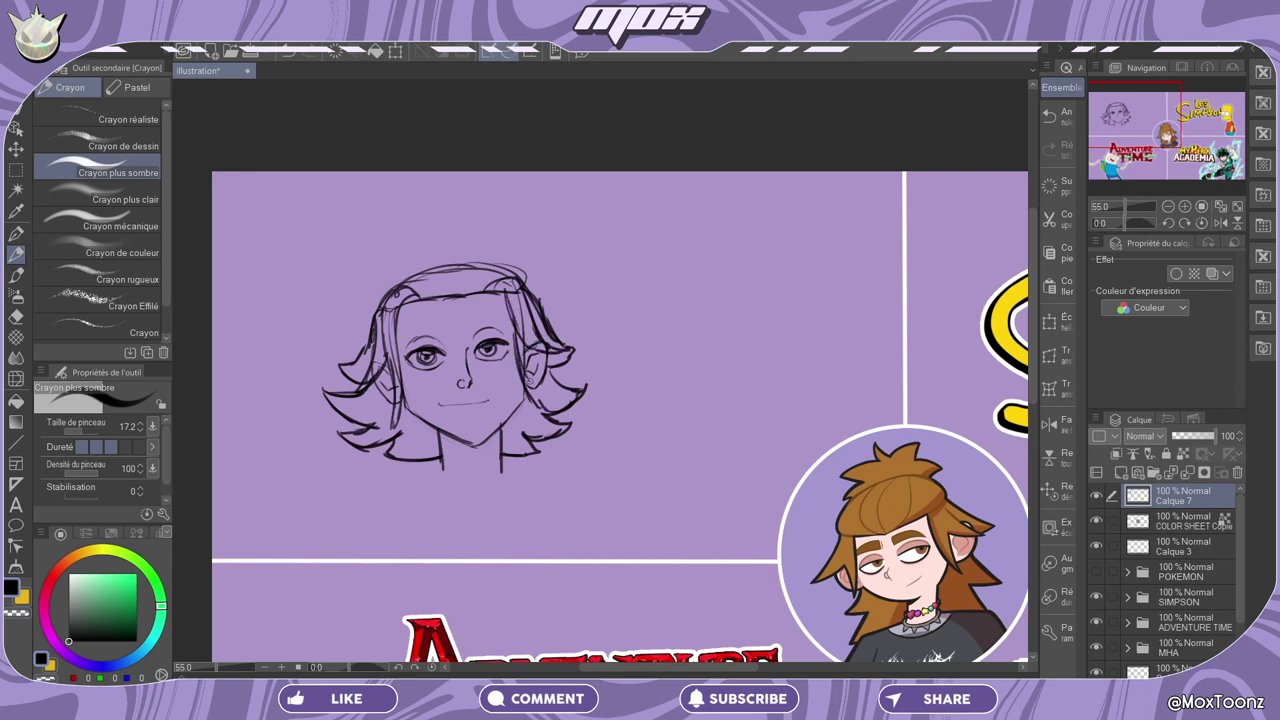
drag(523, 348, 540, 399)
Sketch both eyebrows, undoing and redrawing the right one to refine its shape.
mouse_move(400, 318)
mouse_down()
mouse_move(418, 336)
mouse_move(430, 318)
mouse_move(450, 330)
mouse_move(508, 312)
mouse_move(480, 318)
mouse_move(490, 314)
mouse_up()
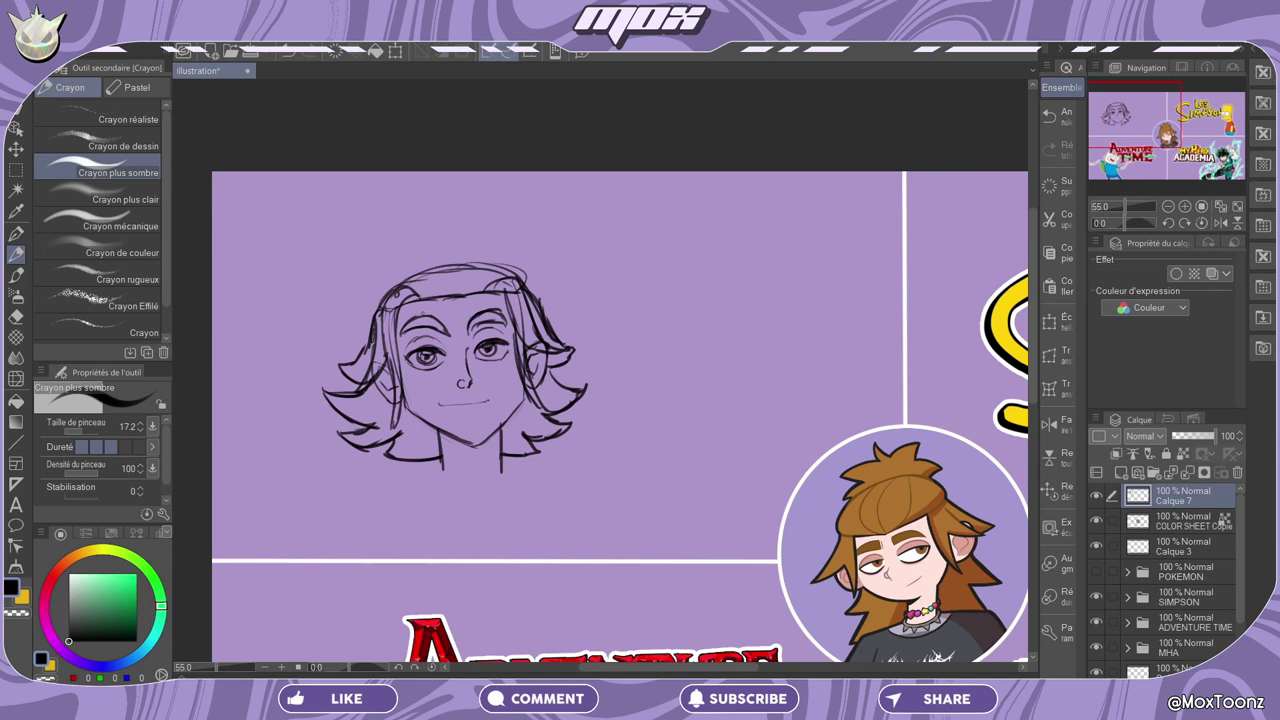
key(ctrl+z)
mouse_move(468, 332)
mouse_down()
mouse_move(504, 318)
mouse_move(486, 304)
mouse_up()
key(ctrl+z)
key(ctrl+z)
drag(467, 330, 488, 302)
Sketch the spiky tuft of tied-up hair fanning out above the crown.
mouse_move(368, 276)
mouse_down()
mouse_move(424, 262)
mouse_move(388, 216)
mouse_move(436, 241)
mouse_move(486, 190)
mouse_move(444, 254)
mouse_up()
mouse_move(496, 192)
mouse_down()
mouse_move(472, 262)
mouse_move(560, 228)
mouse_up()
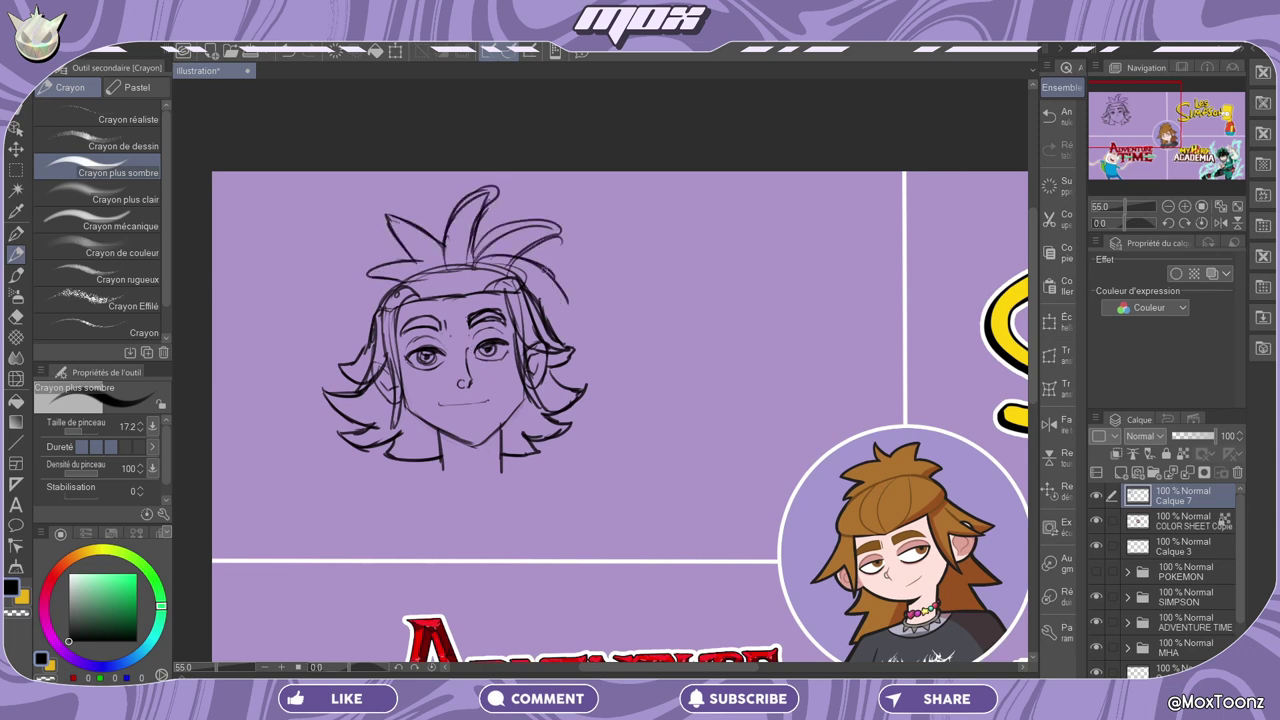
drag(478, 254, 566, 304)
Sketch the heart-bead necklace and choker around the neck, plus the shirt collar and shoulders.
mouse_move(438, 456)
mouse_down()
mouse_move(456, 472)
mouse_move(510, 466)
mouse_move(437, 480)
mouse_move(492, 488)
mouse_move(506, 466)
mouse_move(446, 486)
mouse_move(504, 479)
mouse_up()
mouse_move(428, 478)
mouse_down()
mouse_move(442, 489)
mouse_move(521, 477)
mouse_up()
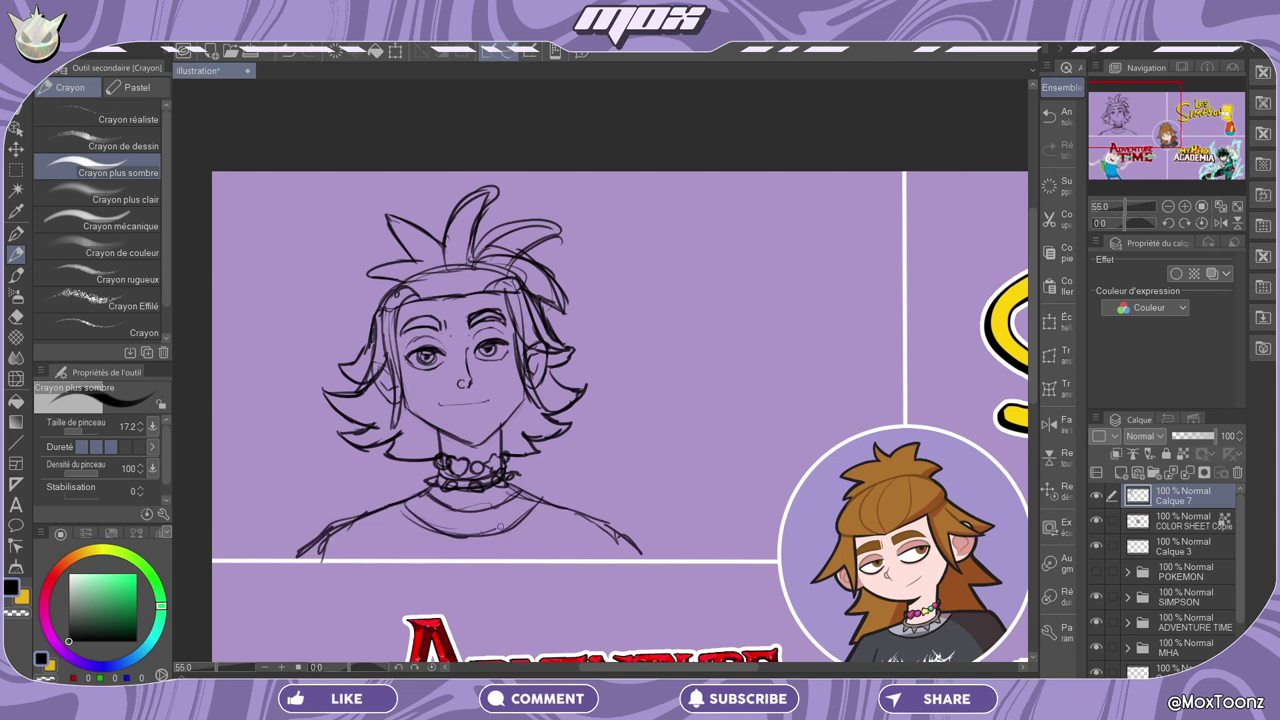
drag(497, 528, 522, 513)
mouse_move(411, 515)
mouse_down()
mouse_move(507, 518)
mouse_move(474, 528)
mouse_up()
drag(468, 529, 508, 519)
mouse_move(560, 511)
mouse_down()
mouse_move(654, 558)
mouse_move(630, 558)
mouse_up()
Clean up the surplus sketch lines on both shoulders with the transparent colour.
key(c)
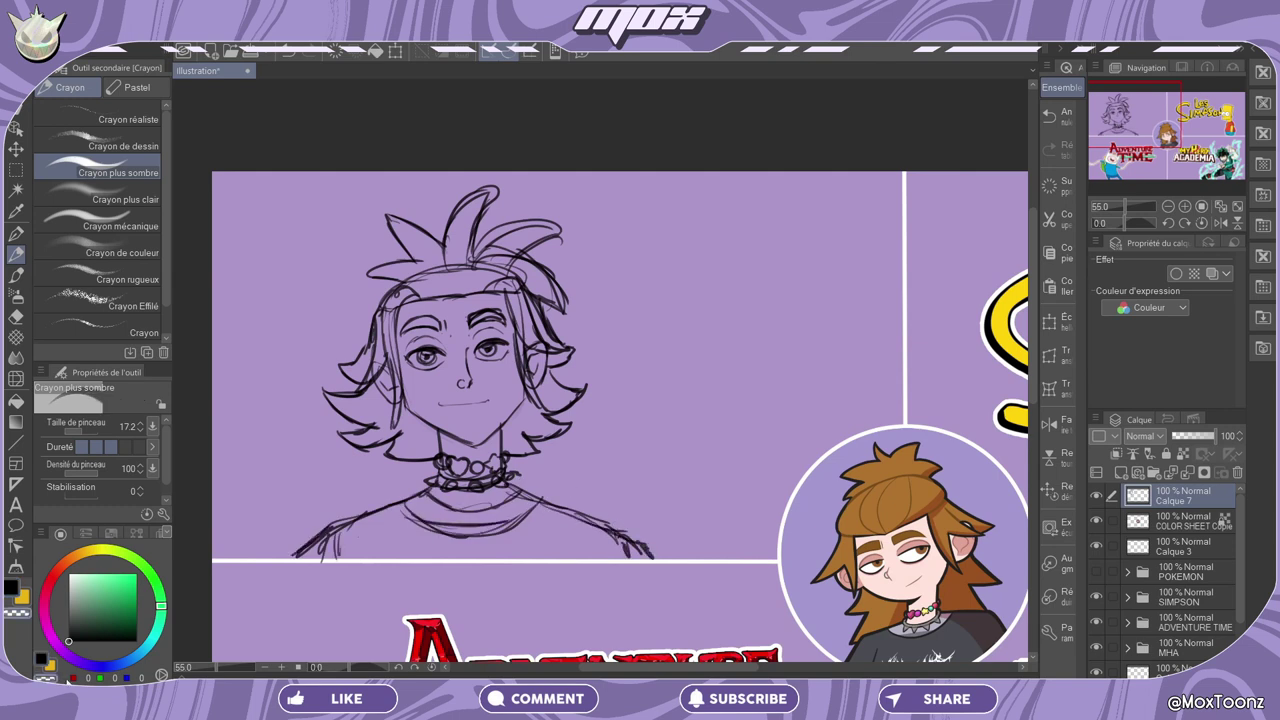
mouse_move(294, 556)
mouse_down()
mouse_move(340, 530)
mouse_move(338, 542)
mouse_up()
mouse_move(626, 536)
mouse_down()
mouse_move(630, 552)
mouse_move(561, 502)
mouse_up()
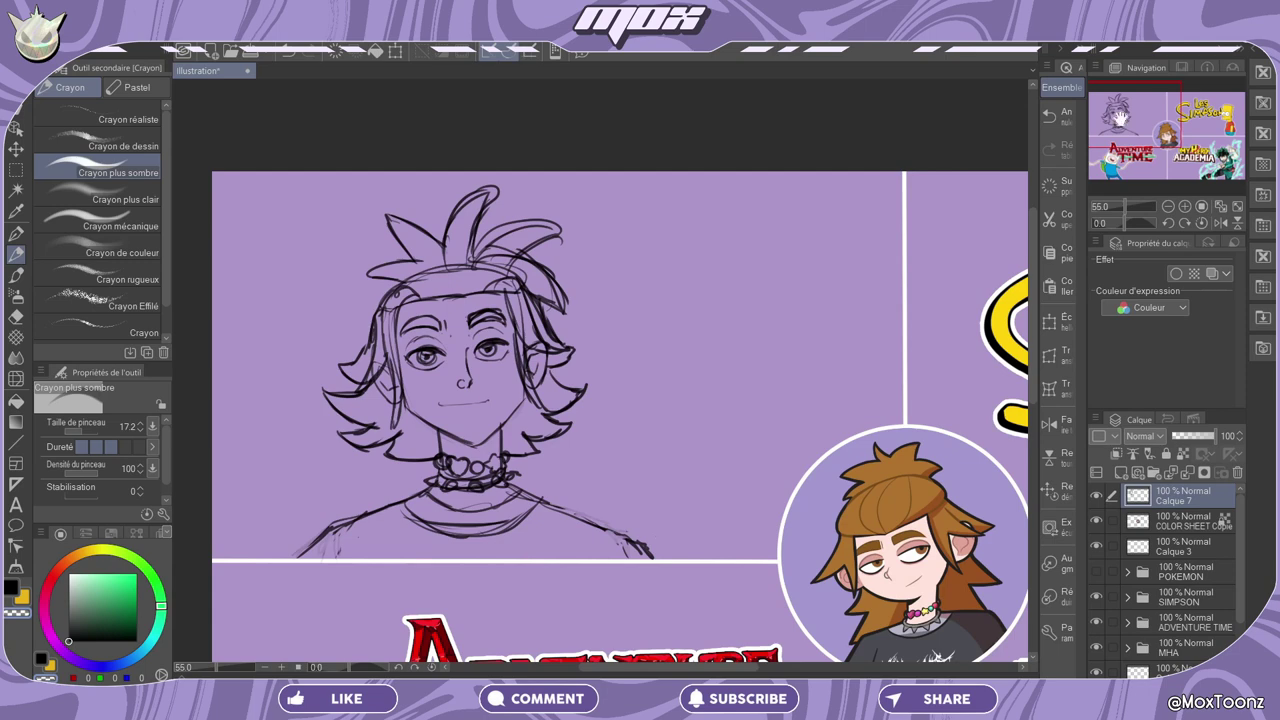
Hide the SIMPSON layer folder and sketch the side-facing head outline with its protruding upper lip in that panel.
drag(1156, 131, 1205, 122)
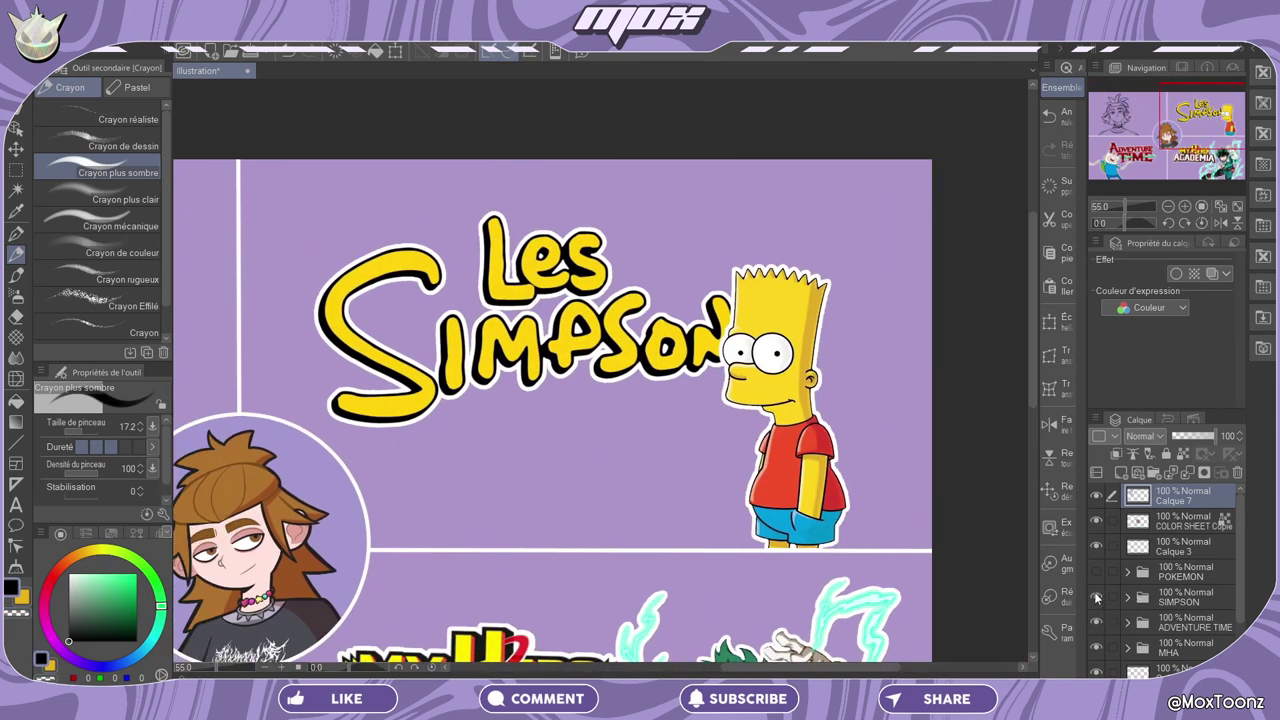
click(1096, 597)
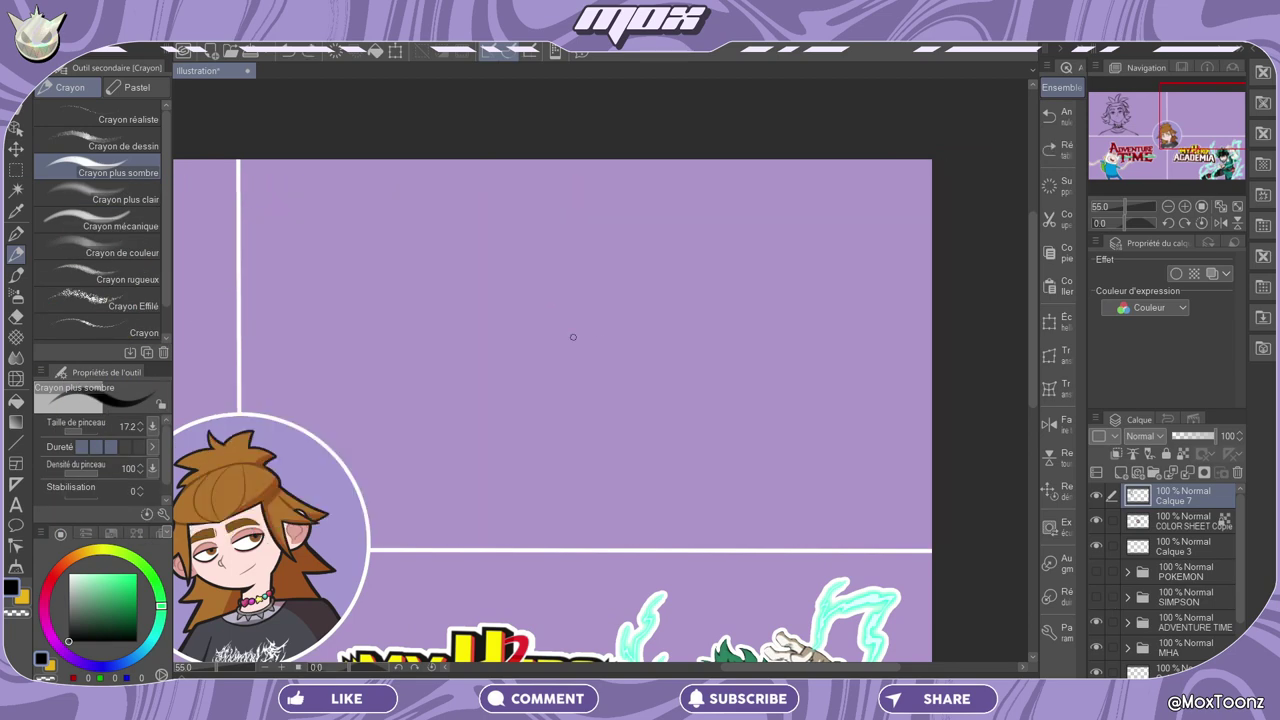
mouse_move(514, 350)
mouse_down()
mouse_move(497, 385)
mouse_move(568, 389)
mouse_up()
mouse_move(516, 348)
mouse_down()
mouse_move(512, 274)
mouse_move(512, 287)
mouse_move(560, 250)
mouse_move(640, 255)
mouse_up()
drag(641, 333, 638, 258)
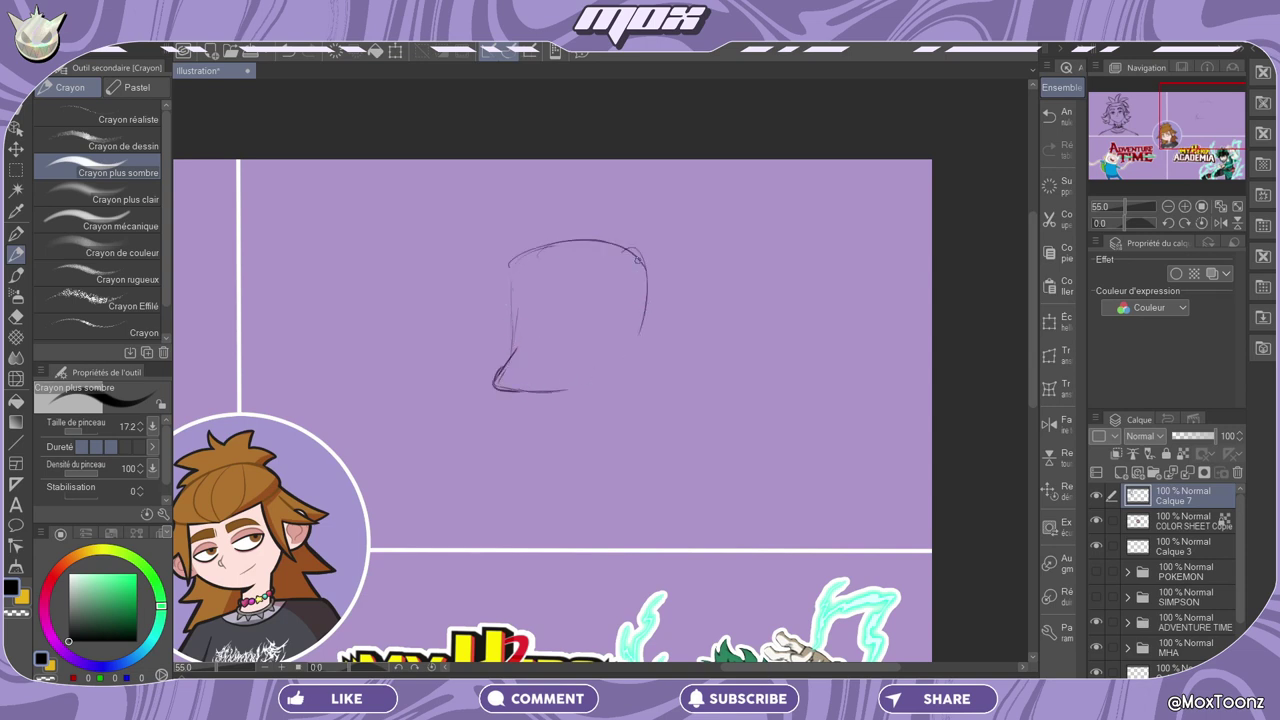
drag(651, 303, 600, 406)
Sketch the small chin and the front and back lines of the neck under the profile head.
drag(520, 393, 534, 408)
drag(520, 394, 535, 404)
drag(537, 405, 553, 450)
drag(601, 405, 600, 443)
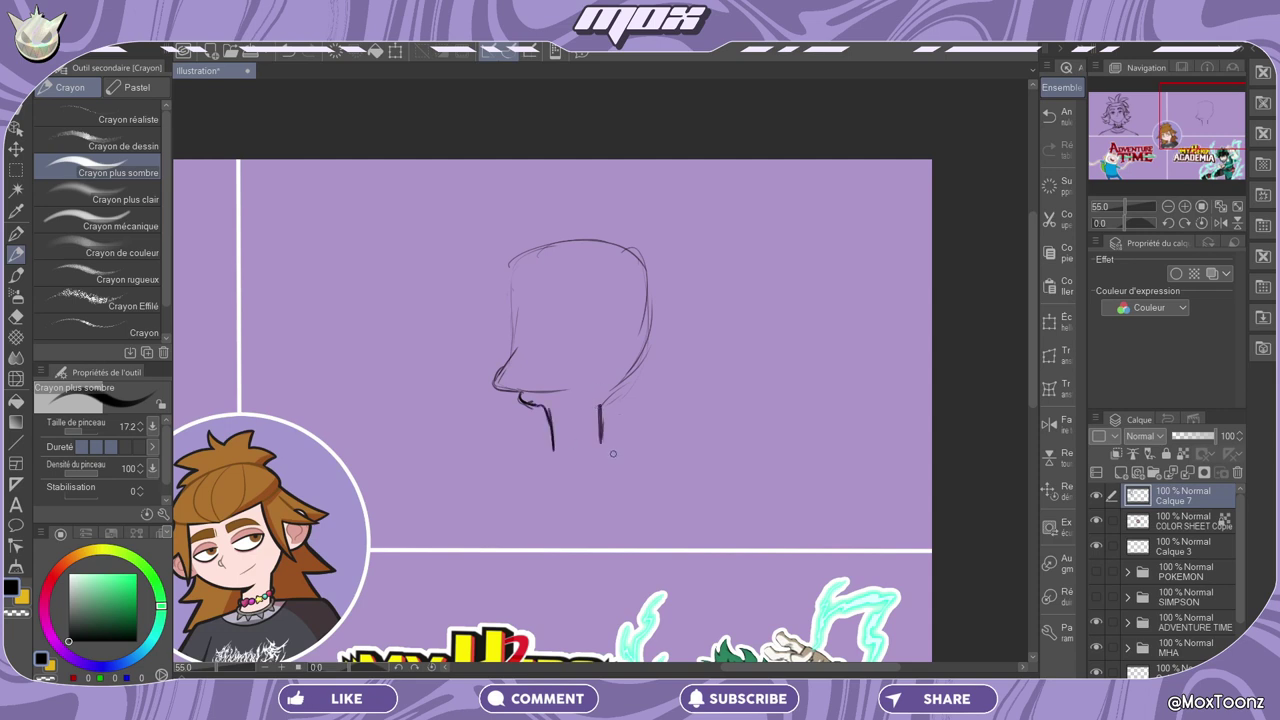
Sketch the ear, half-closed eyes, nose and hairline of the Simpsons-style face, undoing unwanted strokes along the way.
drag(598, 408, 618, 358)
mouse_move(531, 357)
mouse_down()
mouse_move(504, 346)
mouse_move(532, 342)
mouse_move(498, 388)
mouse_move(614, 387)
mouse_move(623, 294)
mouse_move(615, 394)
mouse_up()
mouse_move(497, 391)
mouse_down()
mouse_move(506, 418)
mouse_move(566, 386)
mouse_move(545, 380)
mouse_move(574, 394)
mouse_up()
mouse_move(510, 388)
mouse_down()
mouse_move(496, 412)
mouse_move(531, 394)
mouse_move(530, 416)
mouse_up()
click(1058, 117)
click(1058, 117)
click(1058, 117)
mouse_move(527, 402)
mouse_down()
mouse_move(529, 414)
mouse_move(570, 404)
mouse_up()
mouse_move(500, 408)
mouse_down()
mouse_move(514, 354)
mouse_move(627, 404)
mouse_up()
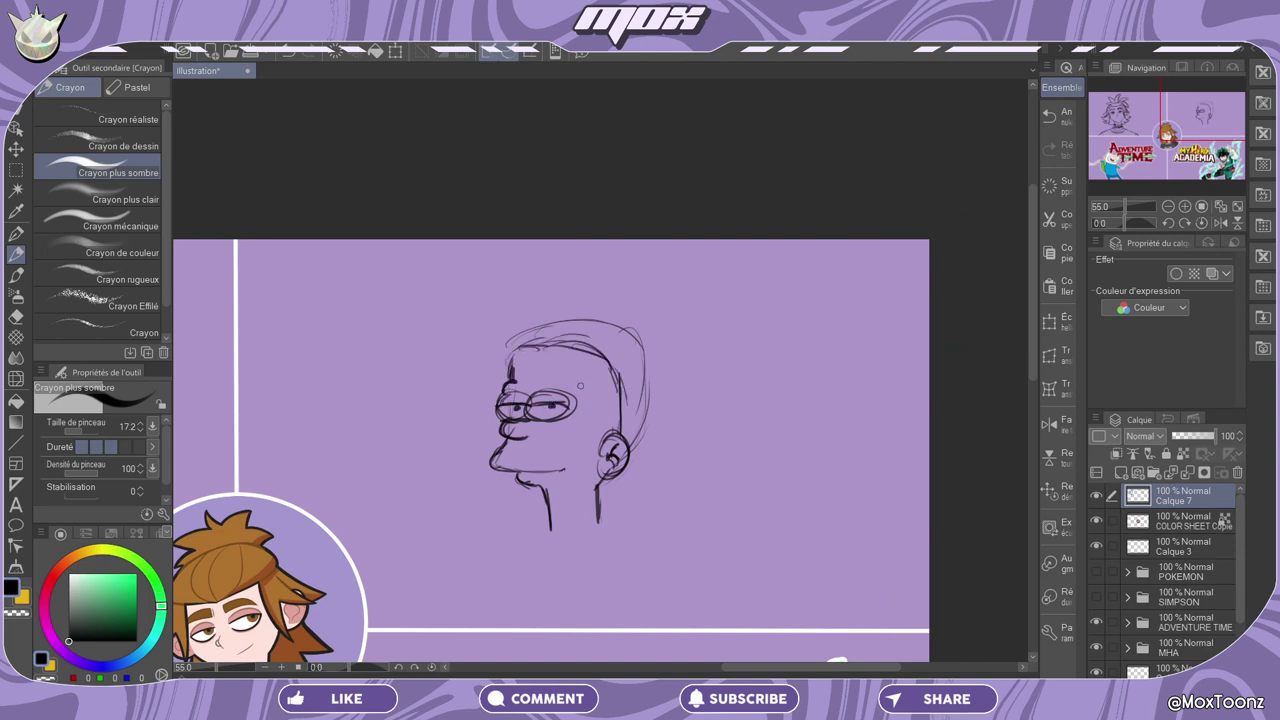
Sketch the long hair strands in front of the ear, along the face and down both sides of the neck.
drag(590, 360, 600, 468)
drag(508, 332, 484, 462)
drag(628, 500, 648, 530)
mouse_move(640, 470)
mouse_down()
mouse_move(652, 524)
mouse_move(640, 530)
mouse_up()
drag(640, 428, 644, 506)
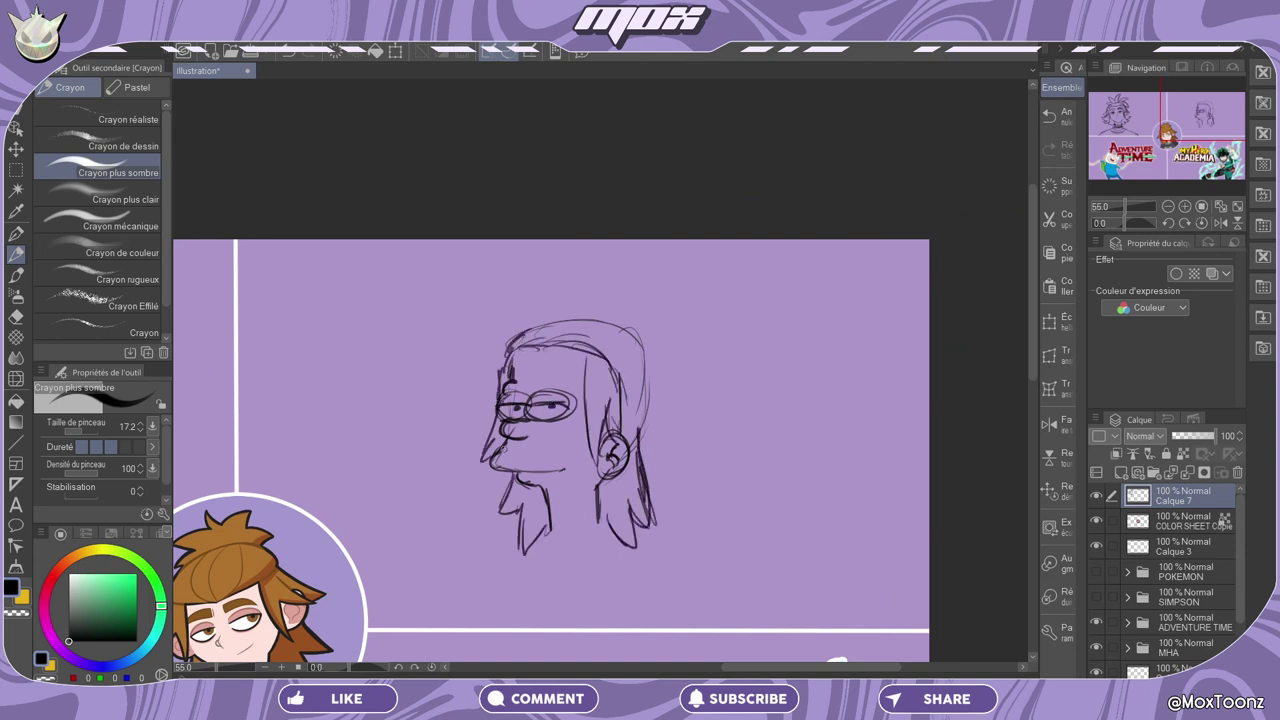
Add pointed strands to the back hair and reinforce the locks along the forehead and above the ear.
drag(508, 437, 494, 468)
drag(636, 370, 666, 488)
drag(632, 342, 642, 432)
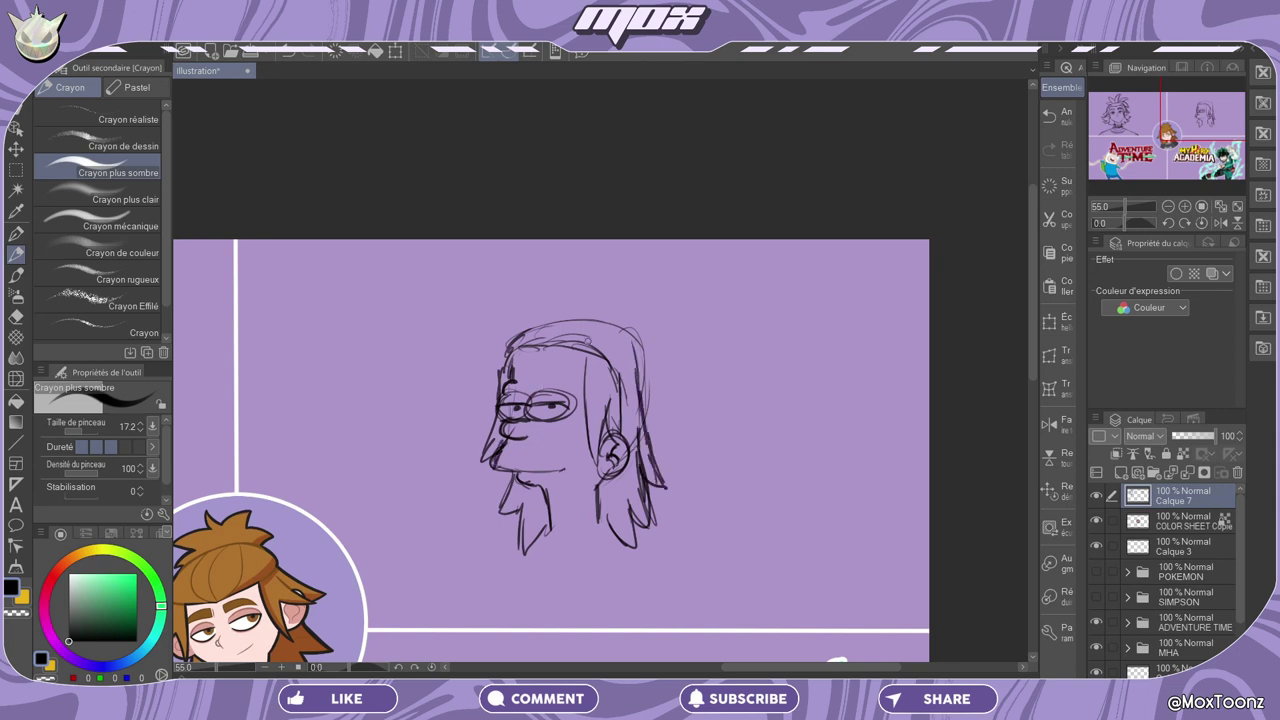
drag(512, 336, 502, 368)
mouse_move(606, 350)
mouse_down()
mouse_move(600, 464)
mouse_move(630, 440)
mouse_up()
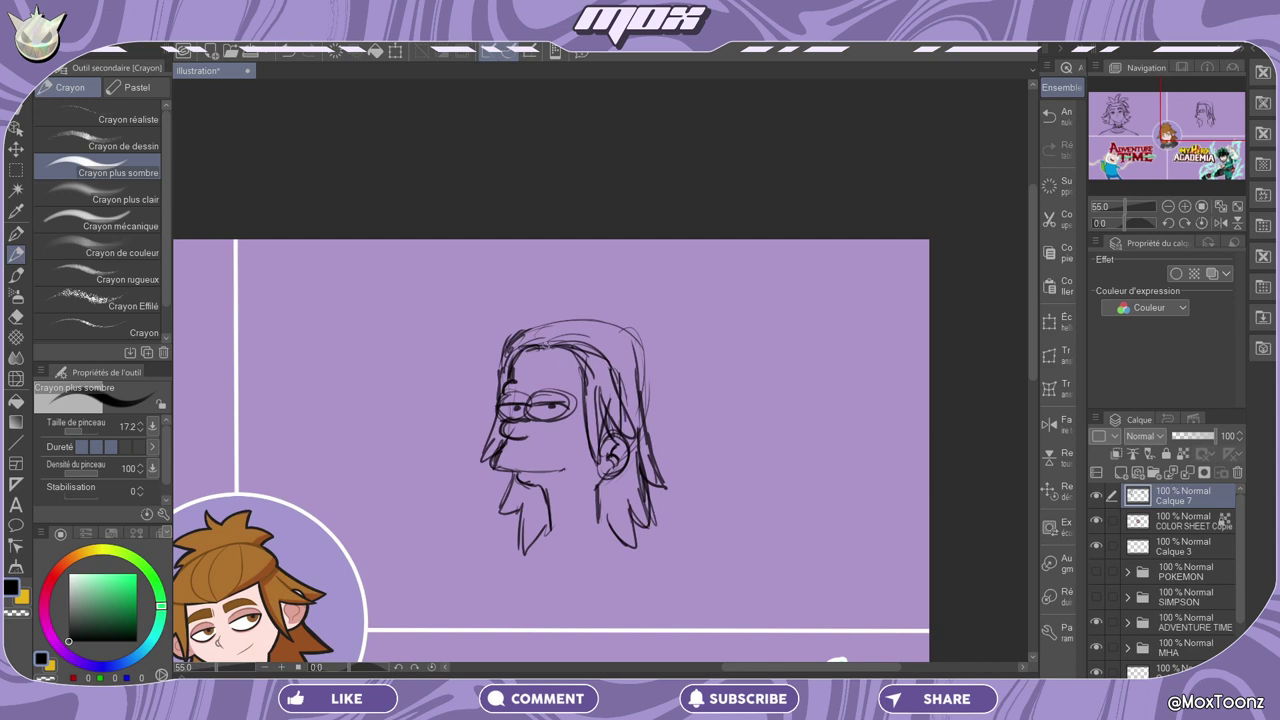
Sketch the pulled-back crown hair with a tuft on top and darken the strands beside the face.
drag(516, 350, 584, 319)
mouse_move(524, 331)
mouse_down()
mouse_move(561, 323)
mouse_move(564, 356)
mouse_move(606, 335)
mouse_up()
drag(524, 331, 605, 316)
mouse_move(586, 350)
mouse_down()
mouse_move(612, 337)
mouse_move(578, 314)
mouse_move(538, 312)
mouse_move(518, 330)
mouse_move(566, 322)
mouse_move(622, 268)
mouse_move(664, 308)
mouse_move(642, 320)
mouse_move(640, 372)
mouse_up()
drag(620, 328, 642, 358)
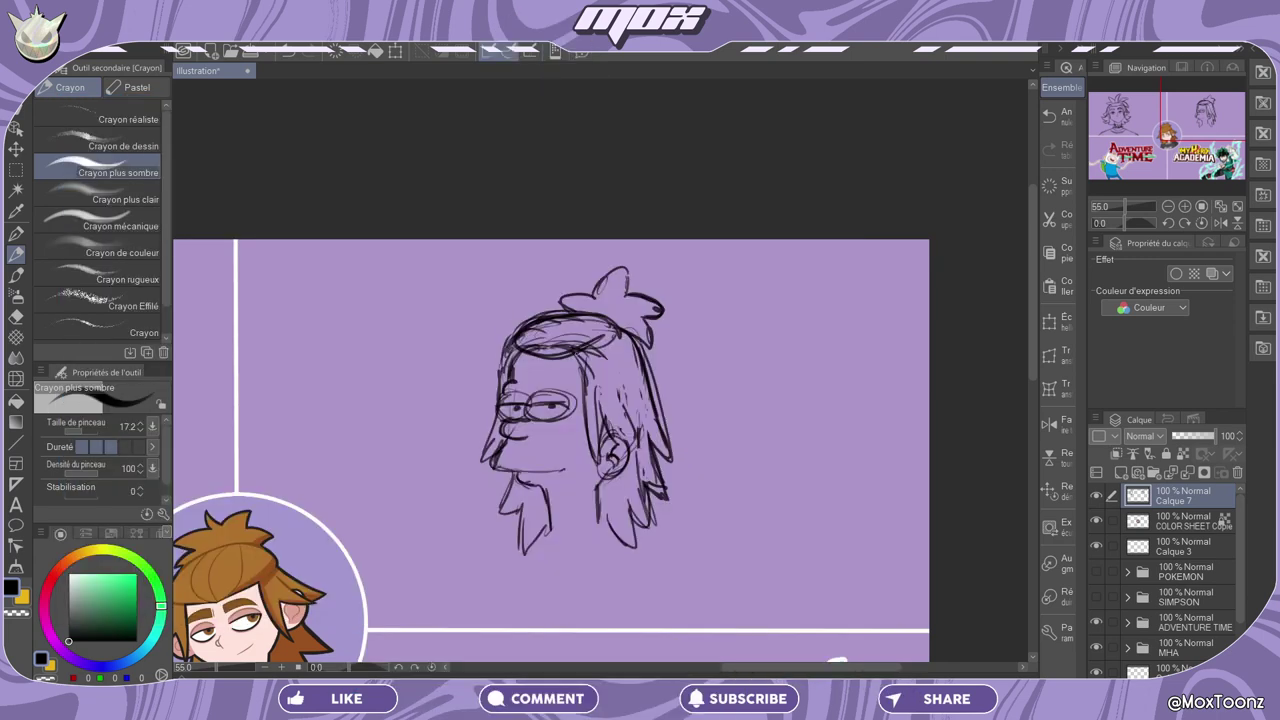
mouse_move(605, 401)
mouse_down()
mouse_move(636, 444)
mouse_move(594, 459)
mouse_up()
drag(502, 372, 490, 434)
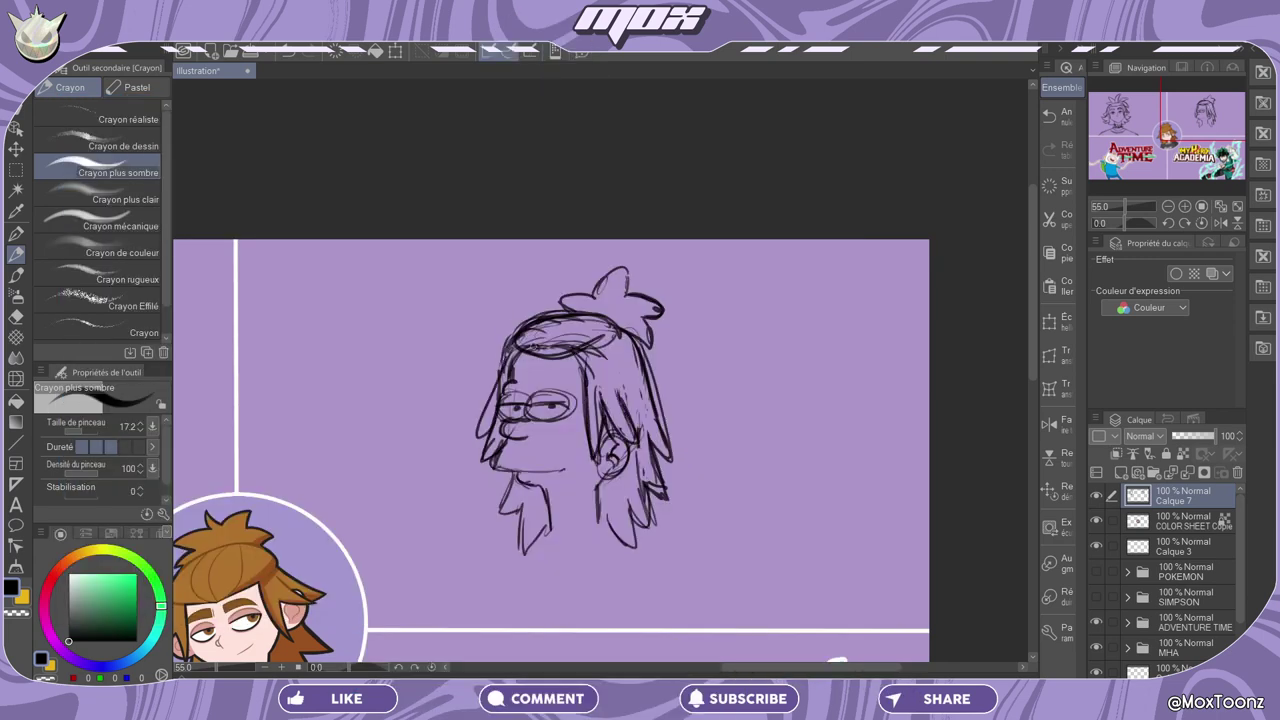
Sketch the heart-bead necklace, the shoulders with short sleeves, and the arms down to the panel's lower border.
click(1201, 115)
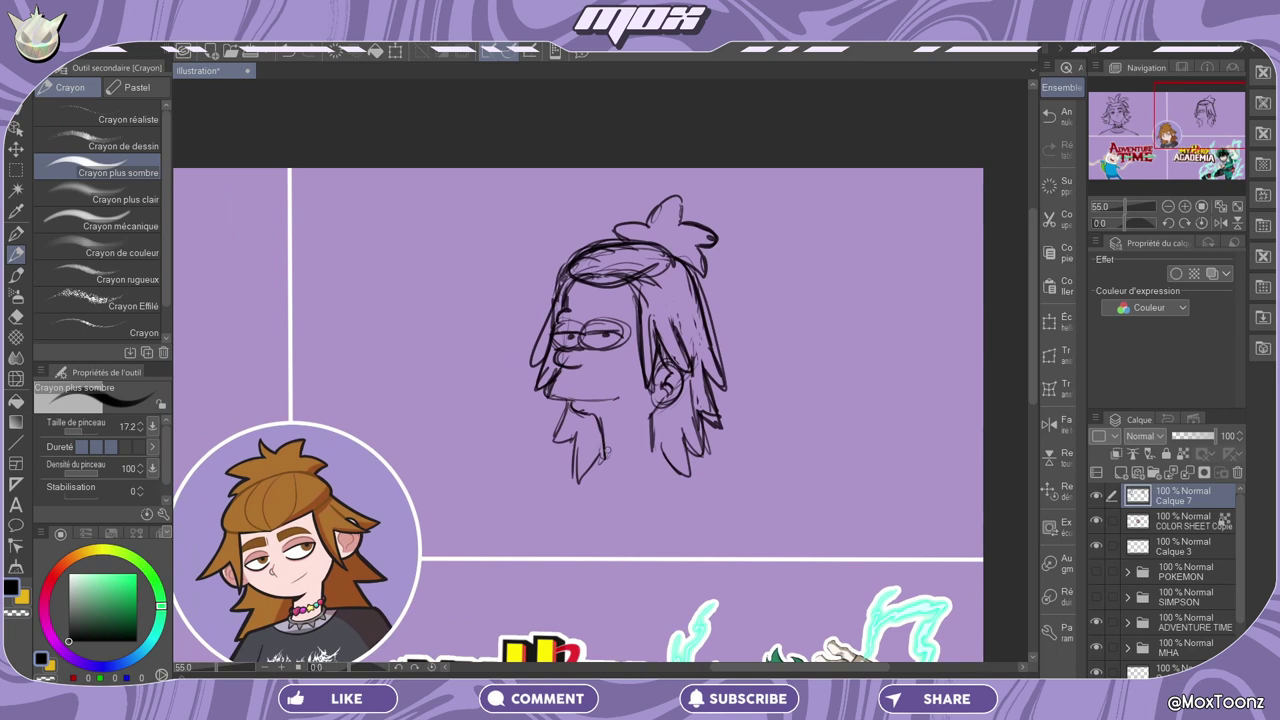
mouse_move(602, 452)
mouse_down()
mouse_move(672, 450)
mouse_move(548, 515)
mouse_up()
mouse_move(596, 462)
mouse_down()
mouse_move(559, 474)
mouse_move(572, 560)
mouse_up()
mouse_move(650, 462)
mouse_down()
mouse_move(690, 550)
mouse_move(716, 512)
mouse_up()
drag(600, 462, 552, 500)
drag(556, 510, 552, 556)
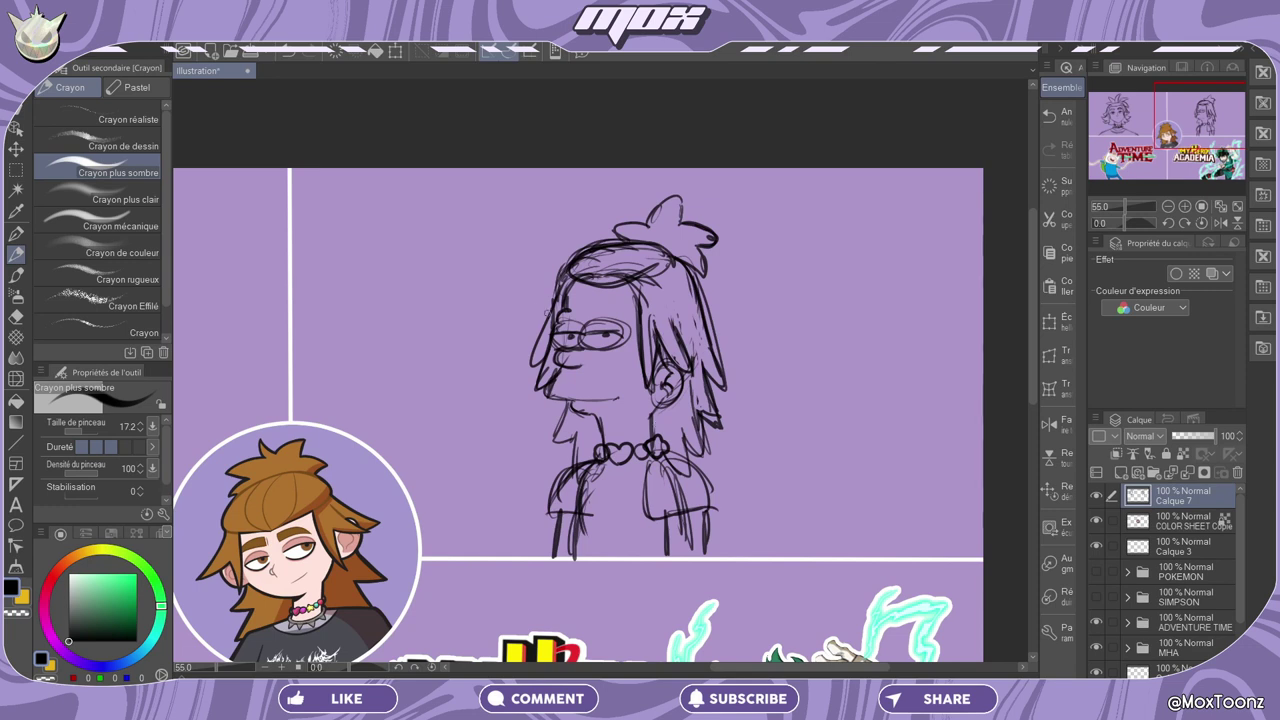
Rework the profile of the face, redrawing the mouth and chin.
mouse_move(559, 312)
mouse_down()
mouse_move(556, 325)
mouse_move(567, 295)
mouse_move(563, 386)
mouse_move(616, 398)
mouse_move(552, 384)
mouse_move(615, 404)
mouse_up()
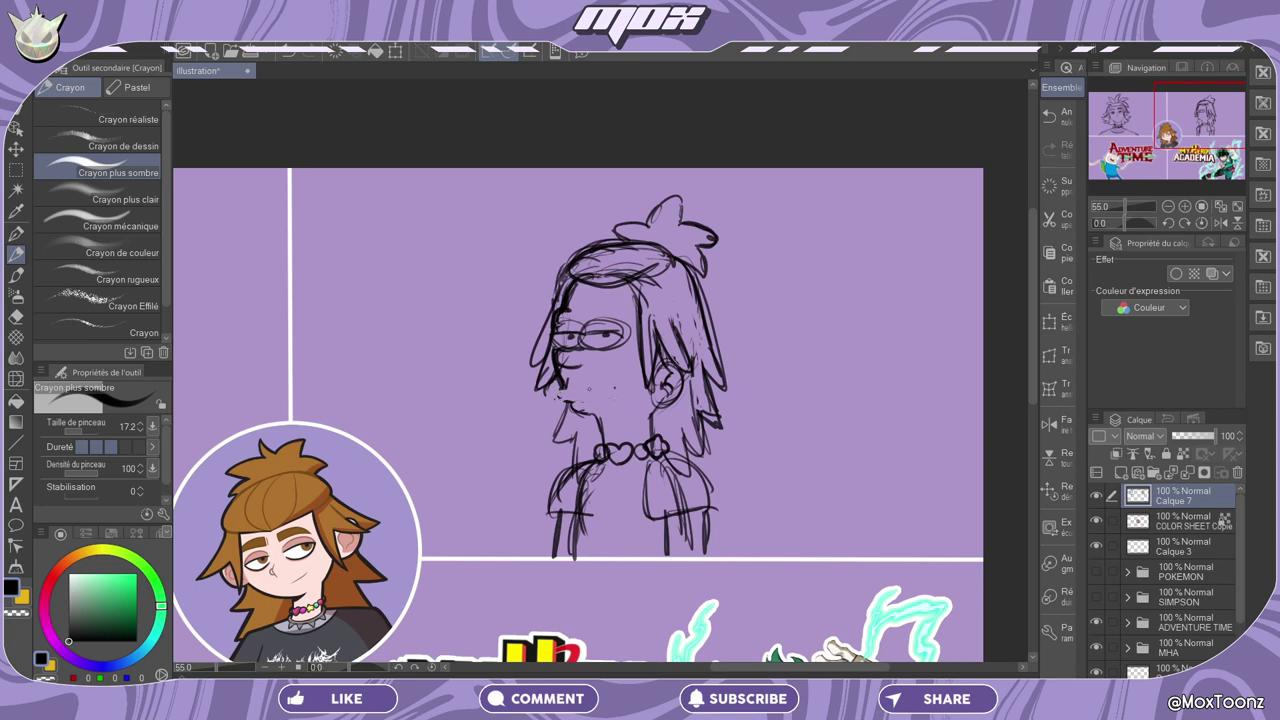
mouse_move(561, 387)
mouse_down()
mouse_move(611, 385)
mouse_move(571, 402)
mouse_move(623, 409)
mouse_move(605, 447)
mouse_up()
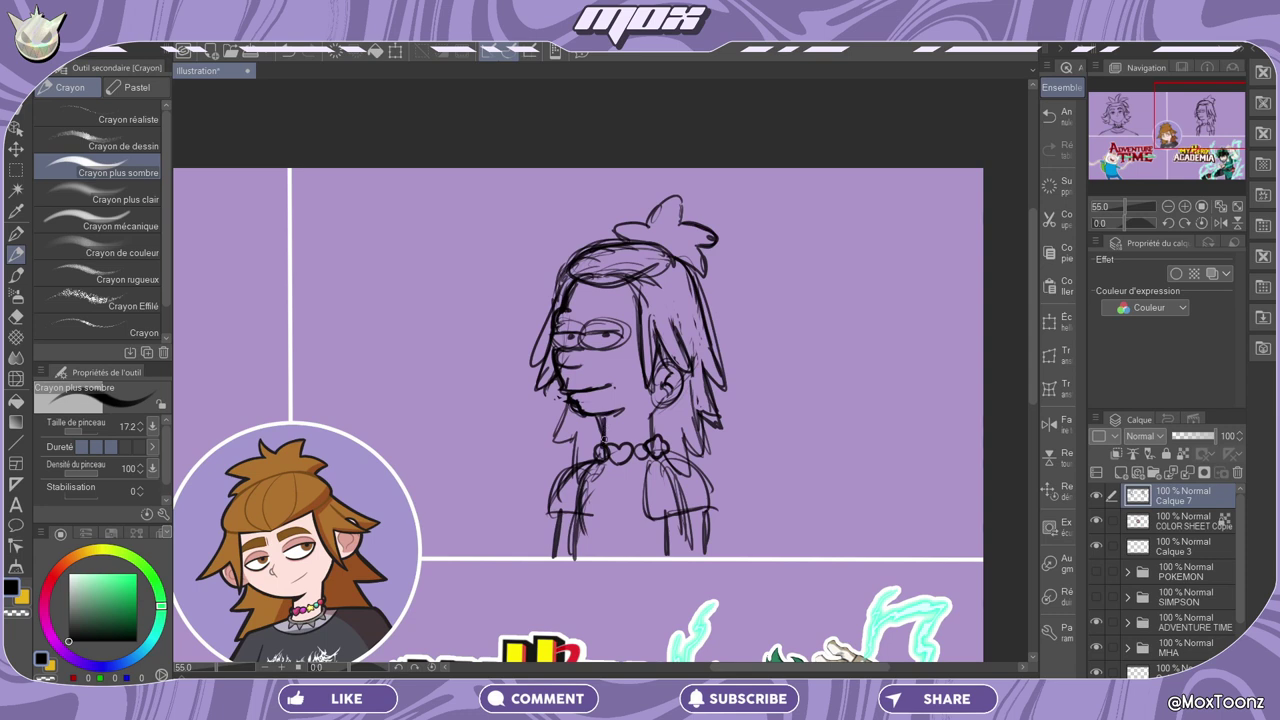
Lasso the neck, necklace, shoulders and arms of the Simpsons sketch, enlarge them slightly, and clear the selection.
click(16, 170)
click(103, 178)
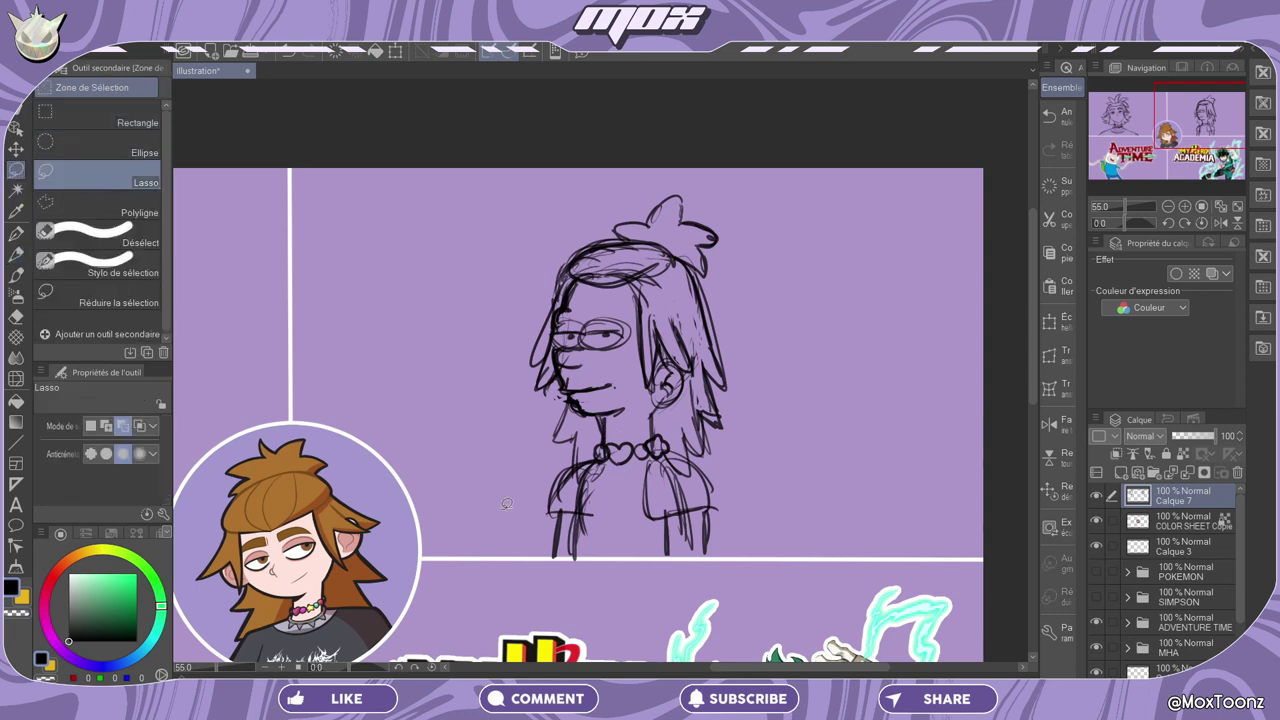
mouse_move(522, 586)
mouse_down()
mouse_move(632, 418)
mouse_move(674, 440)
mouse_move(690, 574)
mouse_up()
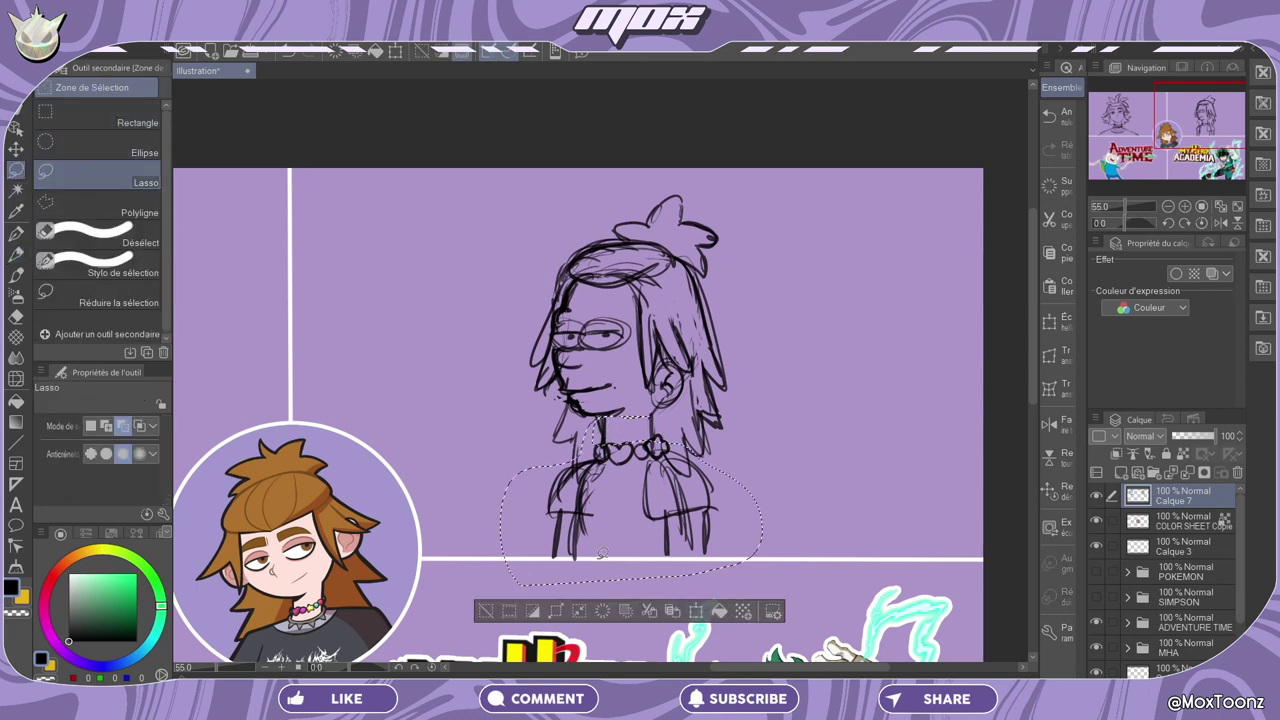
click(696, 611)
drag(501, 585, 466, 608)
drag(560, 555, 586, 543)
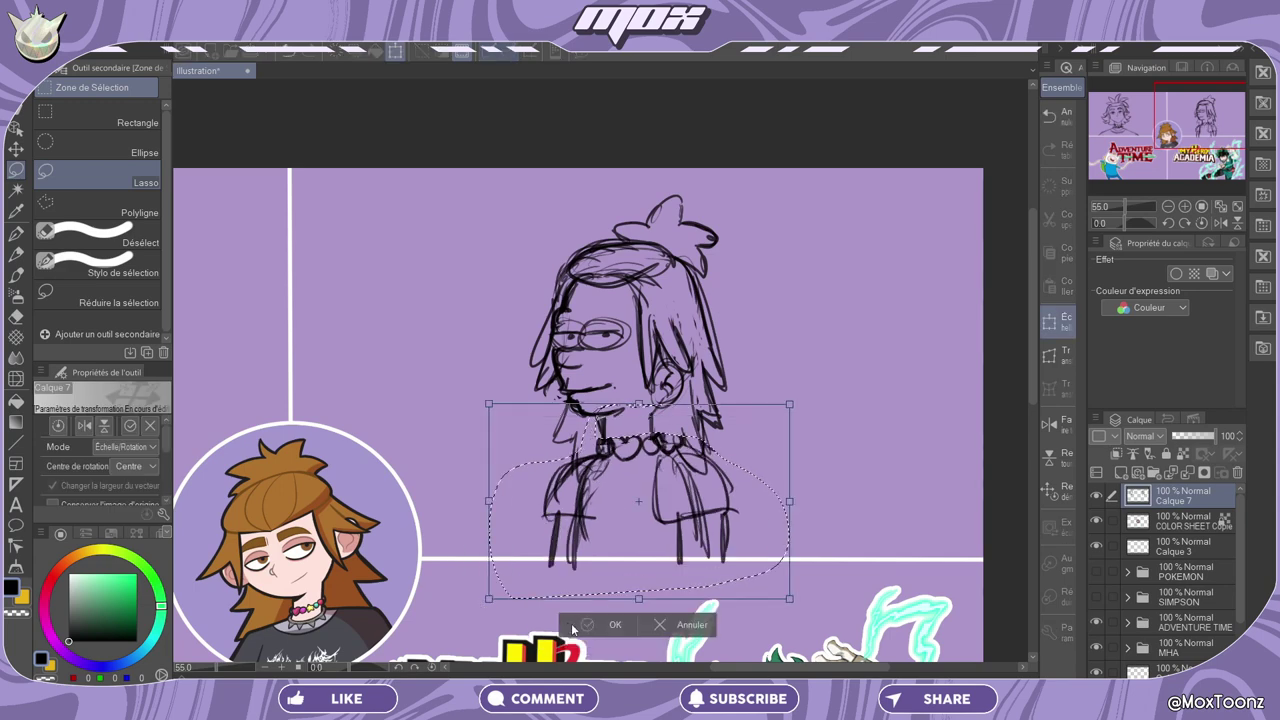
click(572, 627)
click(490, 626)
key(p)
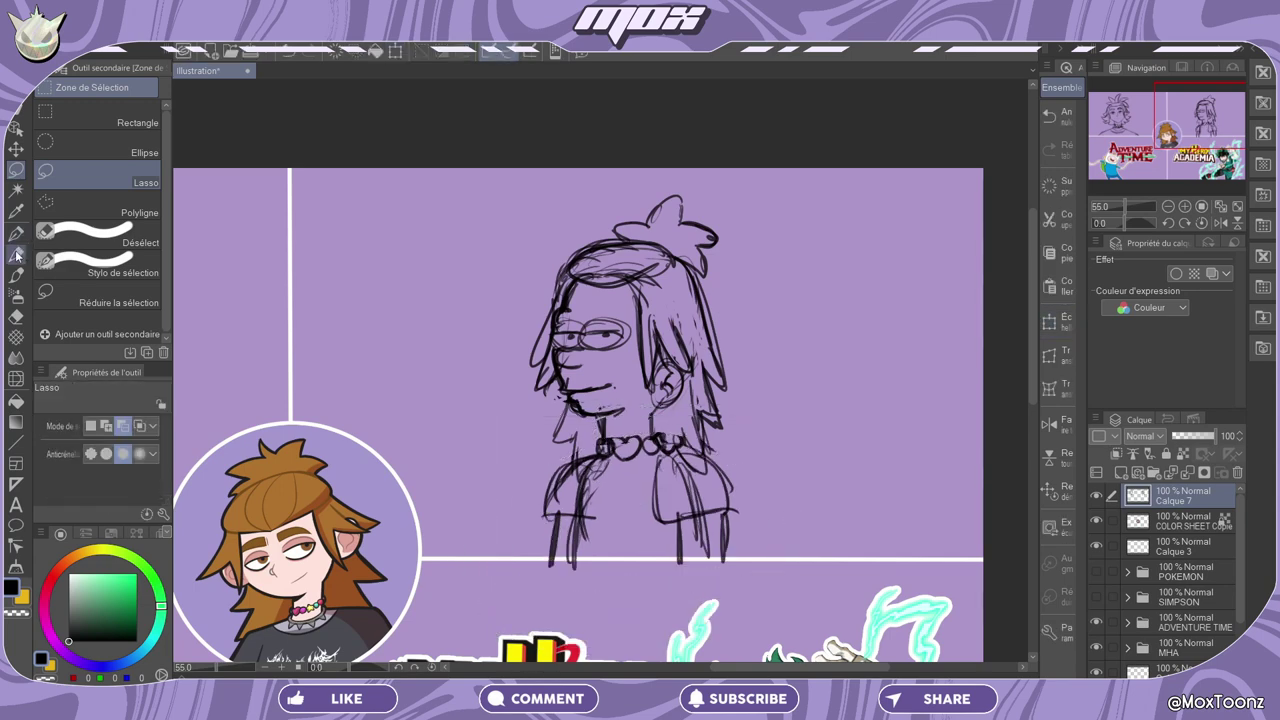
Hide the ADVENTURE TIME layer folder to clear that panel for sketching.
drag(1182, 118, 1192, 114)
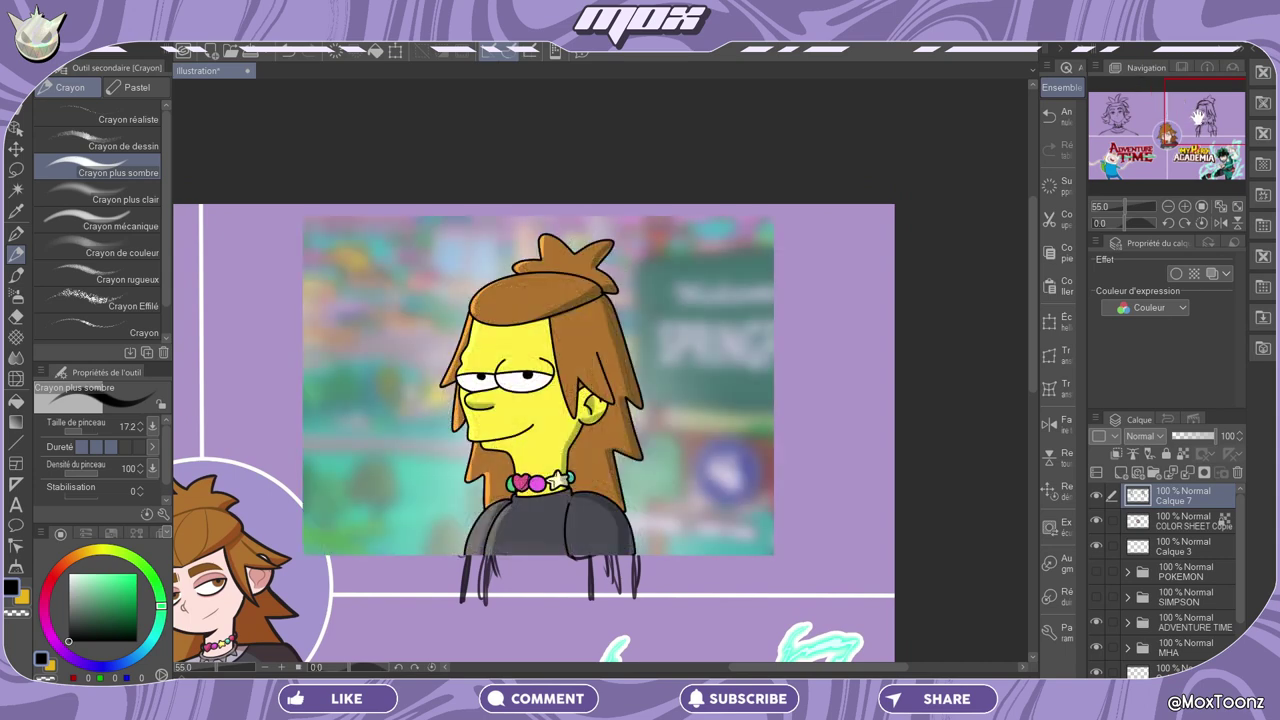
drag(1197, 117, 1192, 125)
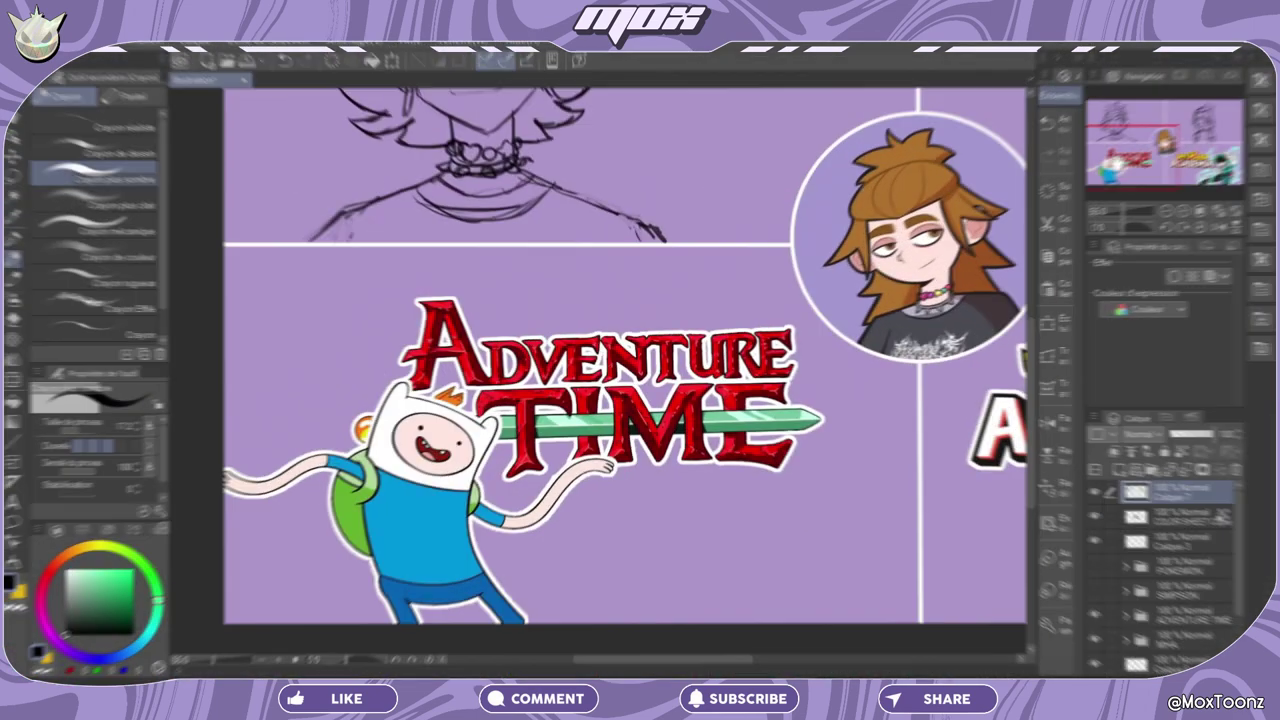
drag(1130, 150, 1131, 154)
click(1097, 622)
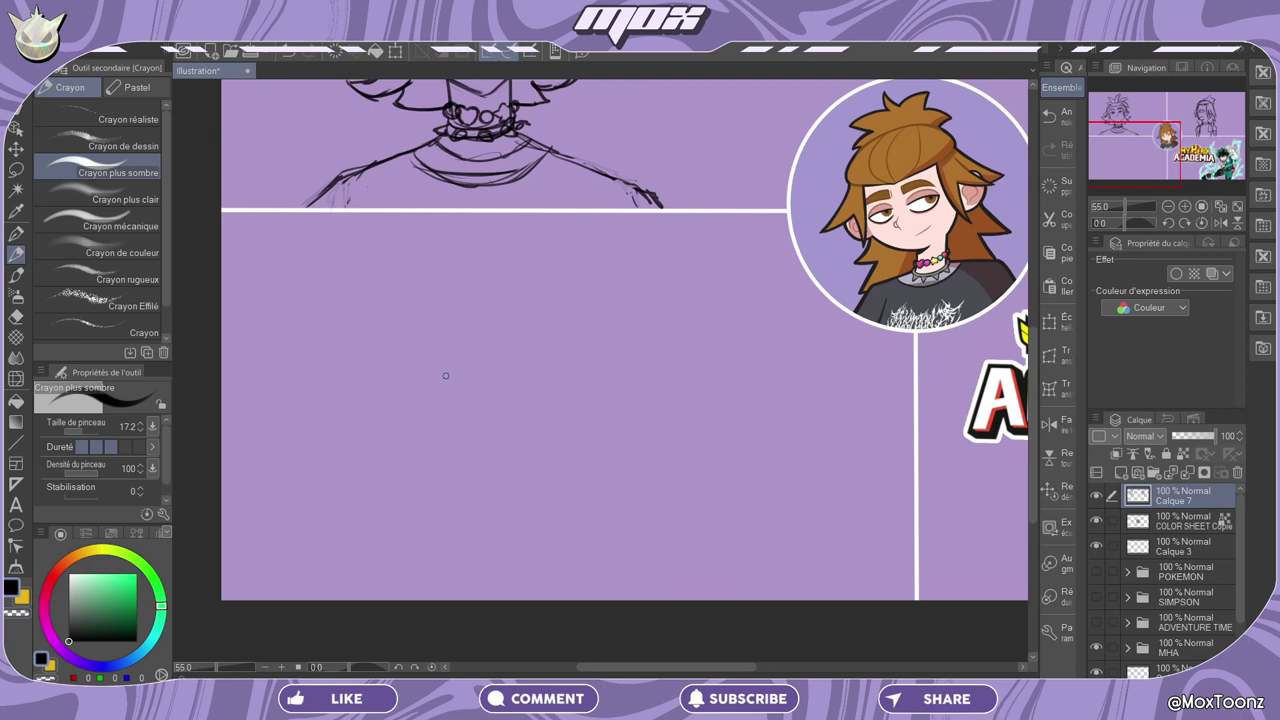
Sketch a round head with loose overlapping pencil strokes in the Adventure Time panel, redrawing the first attempts.
mouse_move(425, 345)
mouse_down()
mouse_move(505, 455)
mouse_move(400, 352)
mouse_move(481, 354)
mouse_up()
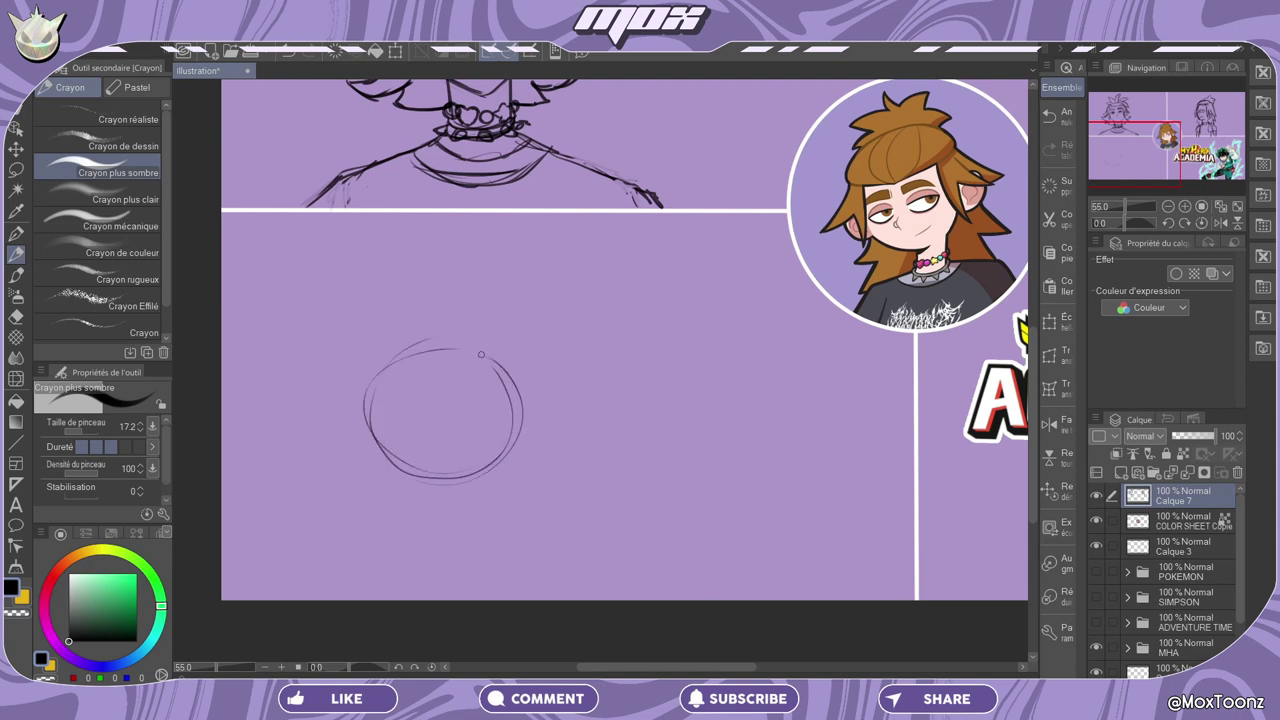
click(1049, 115)
drag(428, 344, 509, 422)
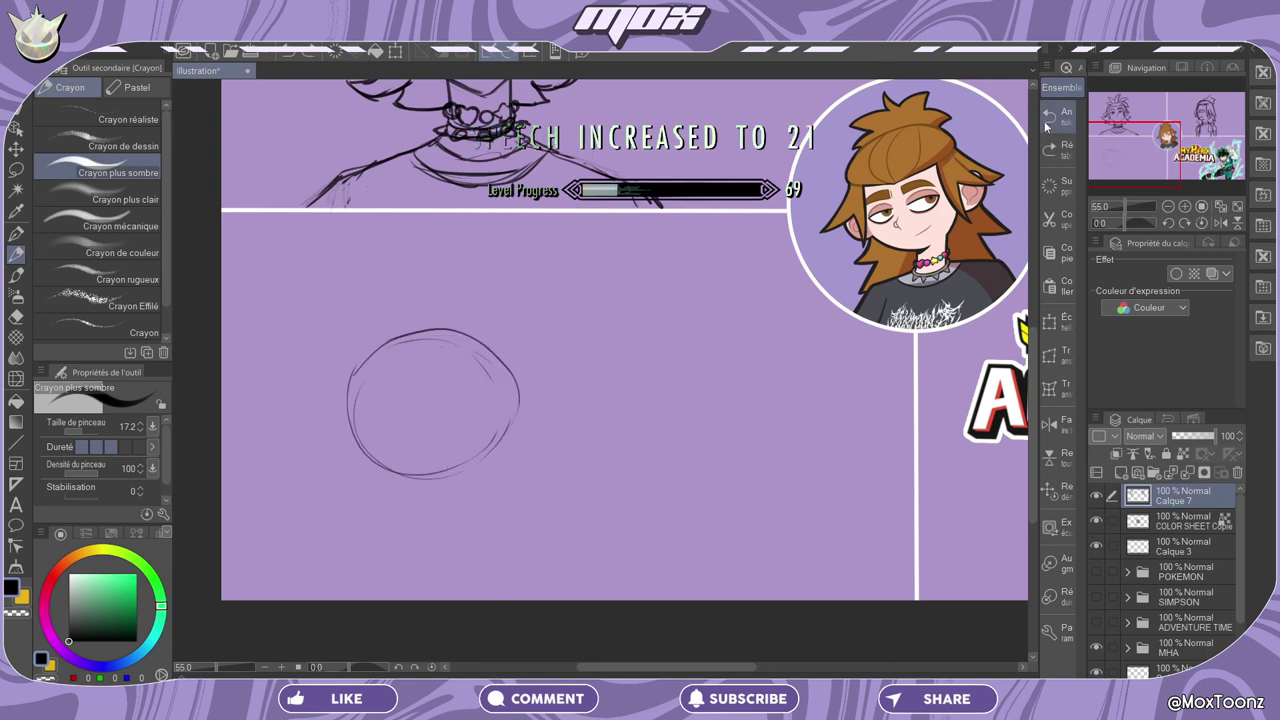
click(1061, 120)
drag(420, 330, 483, 362)
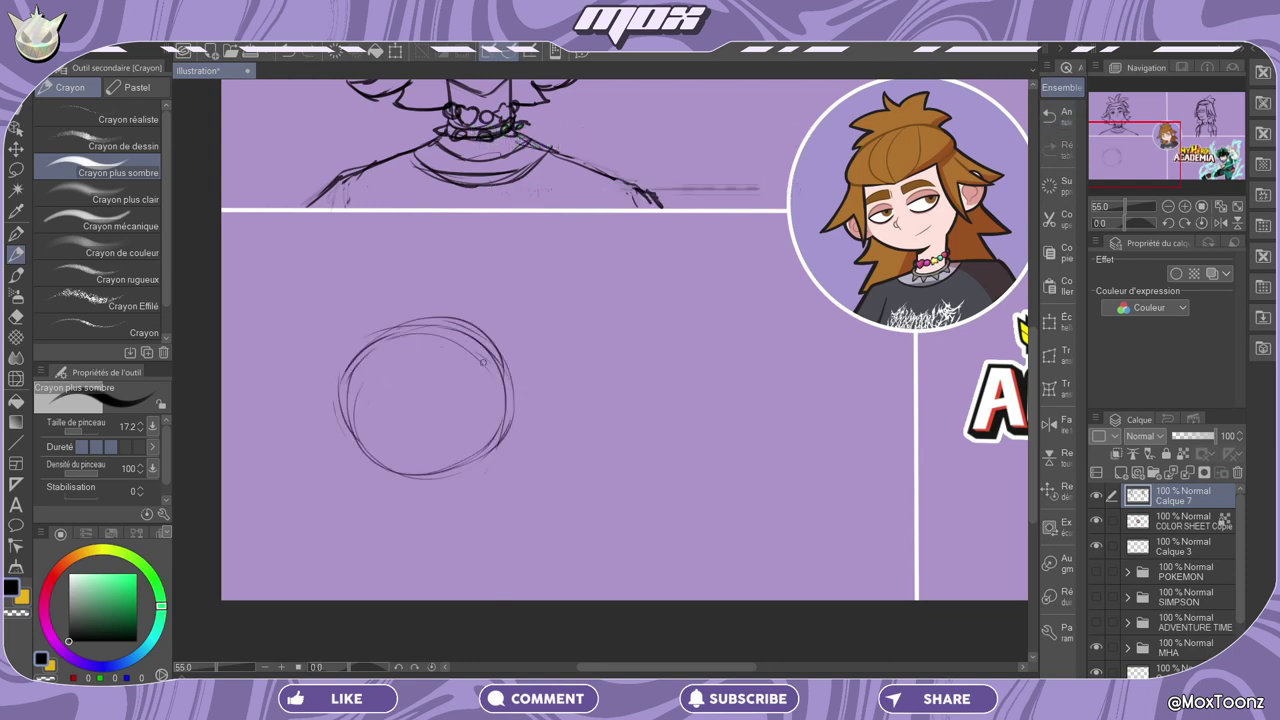
Draw two small filled oval eyes and a simple curved smile inside the round head.
click(398, 393)
click(431, 389)
click(1058, 120)
click(1058, 120)
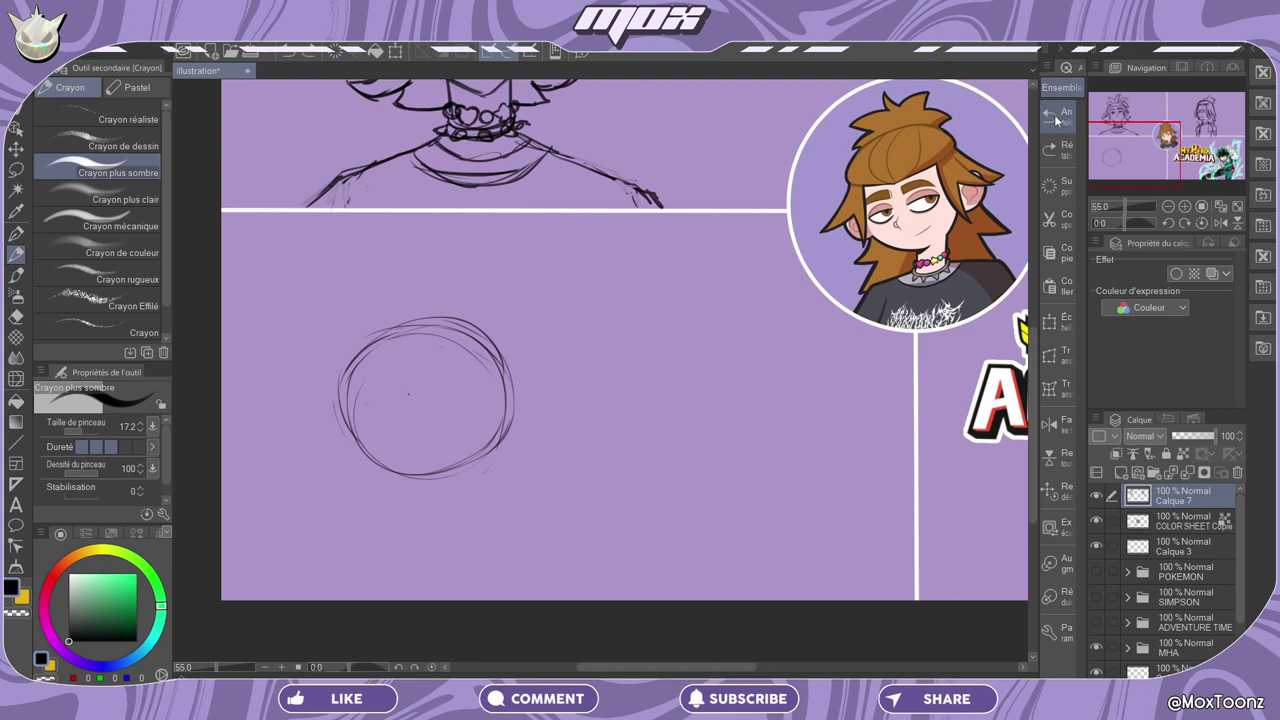
mouse_move(407, 416)
mouse_down()
mouse_move(445, 411)
mouse_move(398, 399)
mouse_up()
drag(437, 381, 438, 391)
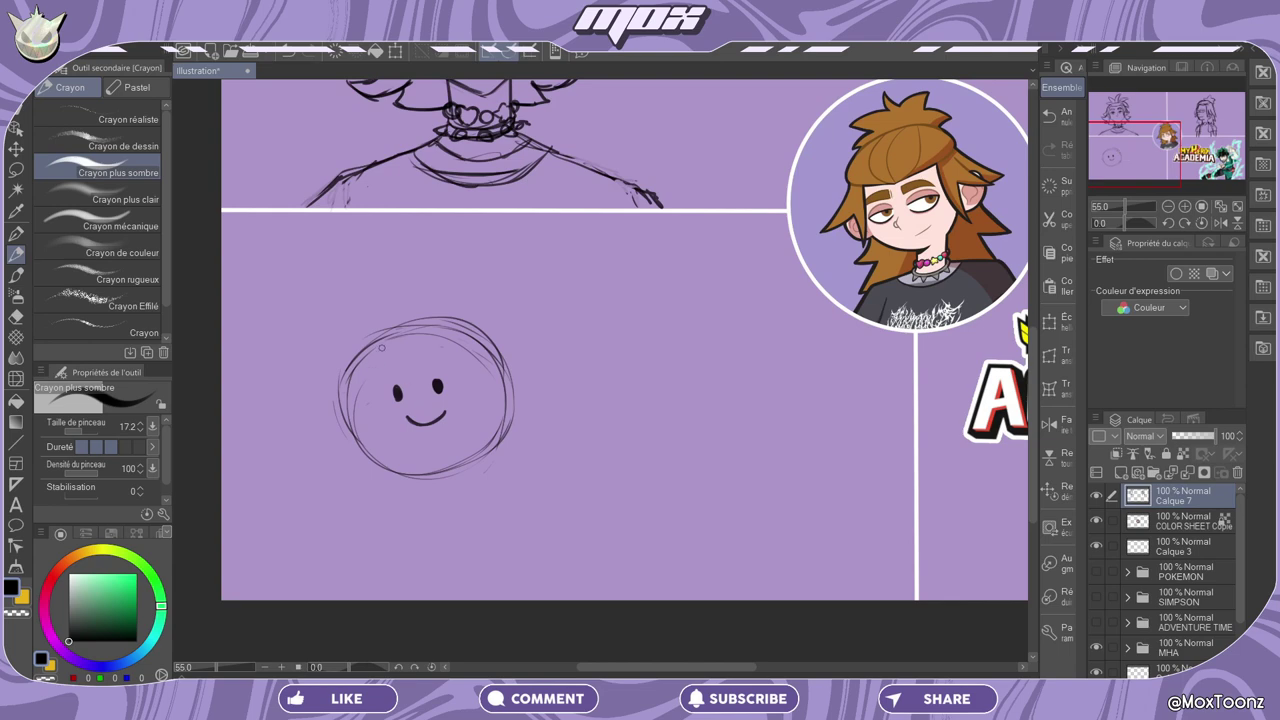
Sketch the oval swept-back crown hair, the neck and the jagged hair down one side, and darken the face outline.
drag(390, 324, 362, 444)
click(1060, 115)
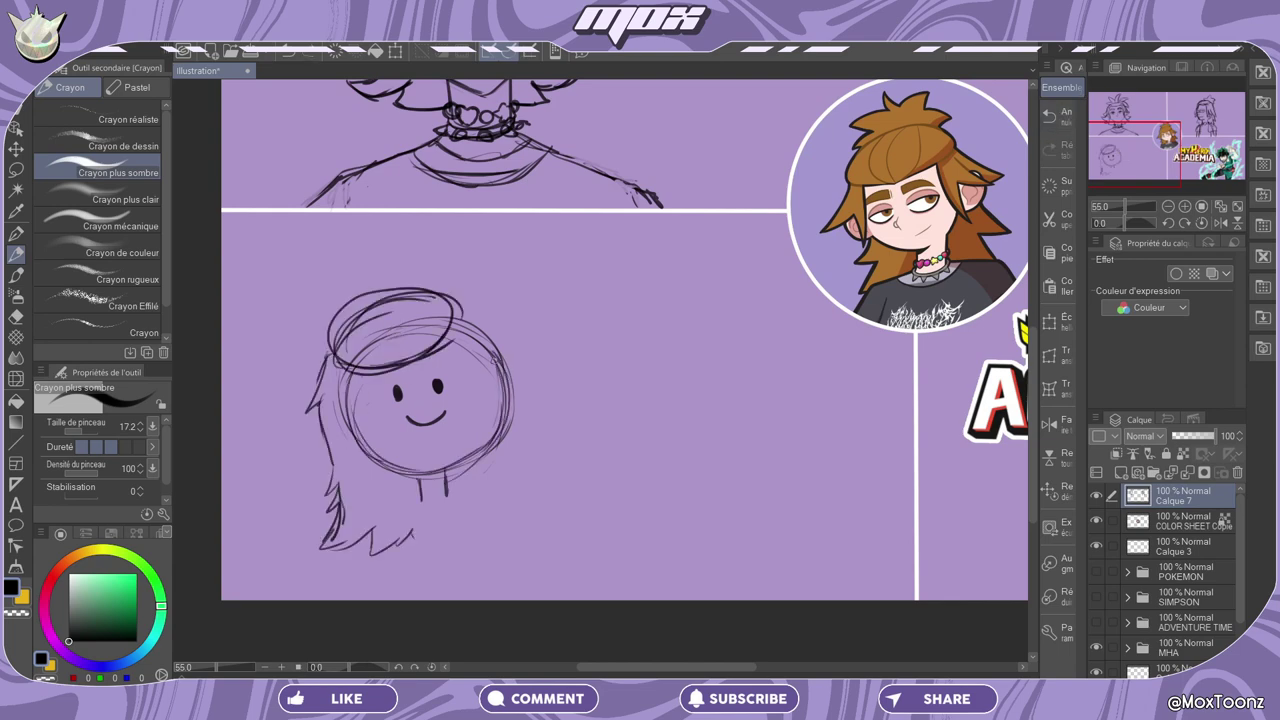
drag(463, 316, 498, 456)
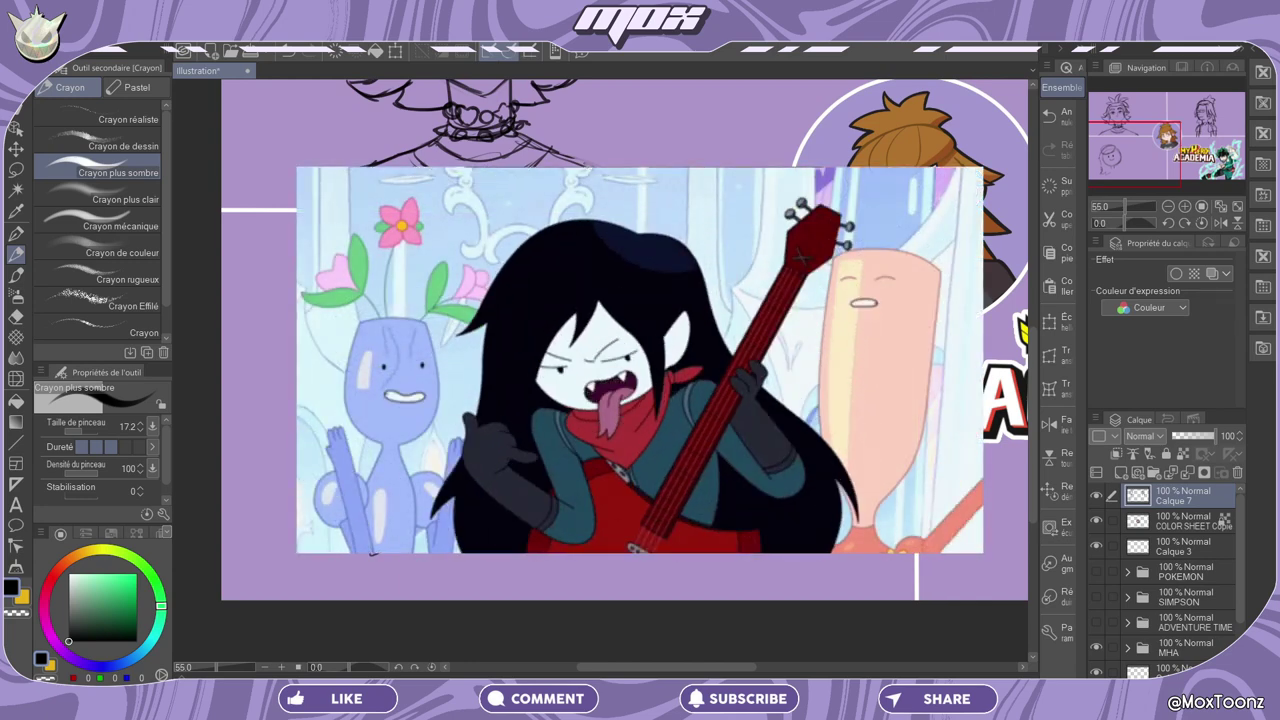
mouse_move(336, 340)
mouse_down()
mouse_move(304, 414)
mouse_move(310, 532)
mouse_move(400, 530)
mouse_move(410, 472)
mouse_move(384, 462)
mouse_move(356, 420)
mouse_move(348, 368)
mouse_up()
mouse_move(440, 470)
mouse_down()
mouse_move(474, 460)
mouse_move(484, 350)
mouse_move(338, 328)
mouse_move(434, 286)
mouse_up()
mouse_move(354, 318)
mouse_down()
mouse_move(464, 296)
mouse_move(468, 342)
mouse_up()
mouse_move(466, 308)
mouse_down()
mouse_move(533, 386)
mouse_move(508, 378)
mouse_up()
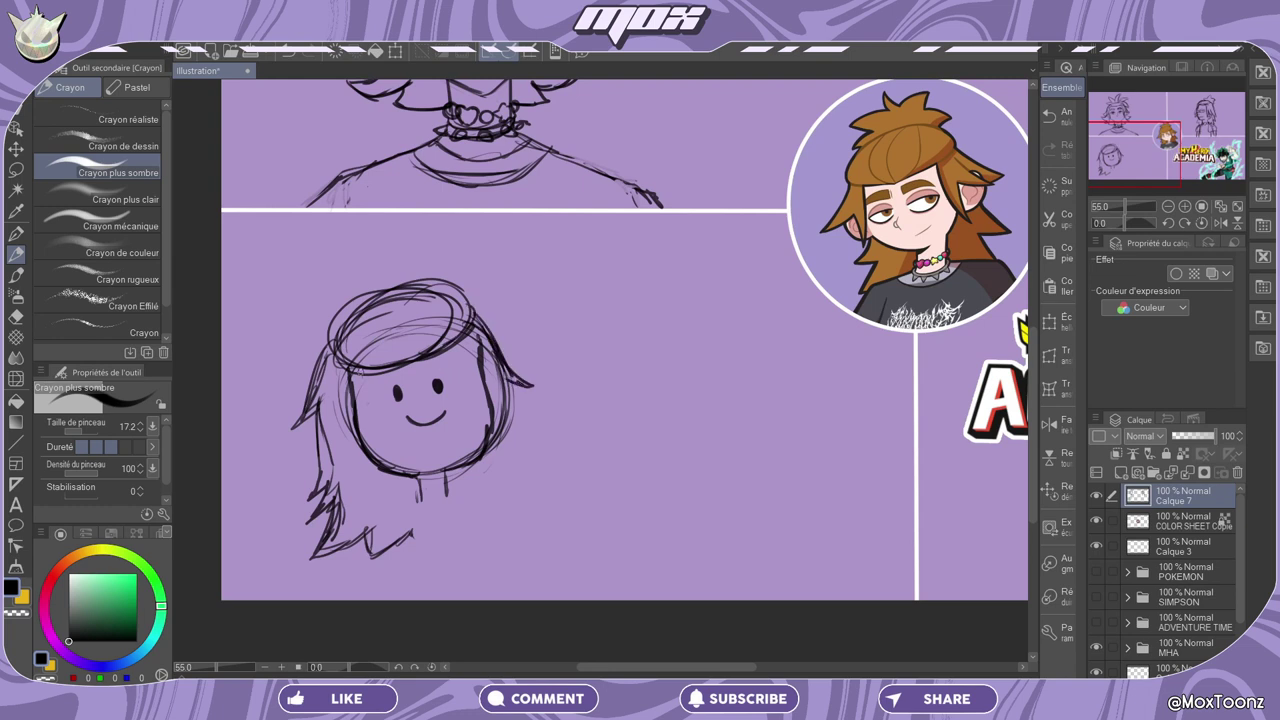
Add strands beside the face and long spiky hair falling past the shoulder on the other side.
drag(358, 376, 344, 444)
mouse_move(470, 318)
mouse_down()
mouse_move(536, 400)
mouse_move(564, 526)
mouse_up()
drag(552, 522, 484, 518)
Sketch the shoulders and a noodle-like arm curving up into a raised hand with simple fingers.
mouse_move(415, 495)
mouse_down()
mouse_move(510, 490)
mouse_move(528, 522)
mouse_move(305, 580)
mouse_up()
drag(520, 498, 540, 578)
drag(262, 488, 300, 585)
mouse_move(242, 484)
mouse_down()
mouse_move(296, 602)
mouse_move(380, 531)
mouse_move(390, 538)
mouse_up()
drag(242, 494, 264, 458)
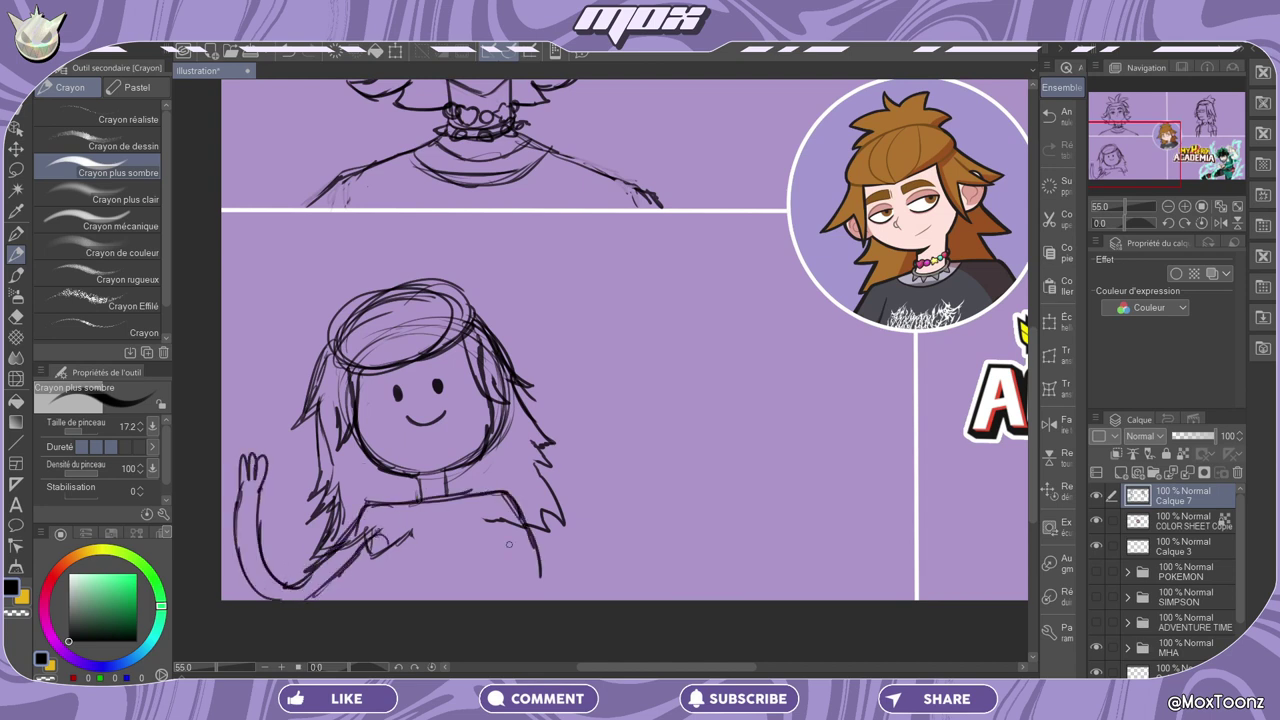
Sketch the torso sides, the lowered arm, the raised arm's cuff and the bead necklace with choker.
drag(374, 532, 350, 600)
drag(488, 524, 446, 600)
drag(490, 494, 520, 598)
mouse_move(490, 530)
mouse_down()
mouse_move(510, 566)
mouse_move(536, 550)
mouse_up()
drag(364, 534, 326, 564)
drag(528, 544, 538, 600)
drag(236, 488, 262, 480)
drag(410, 490, 456, 484)
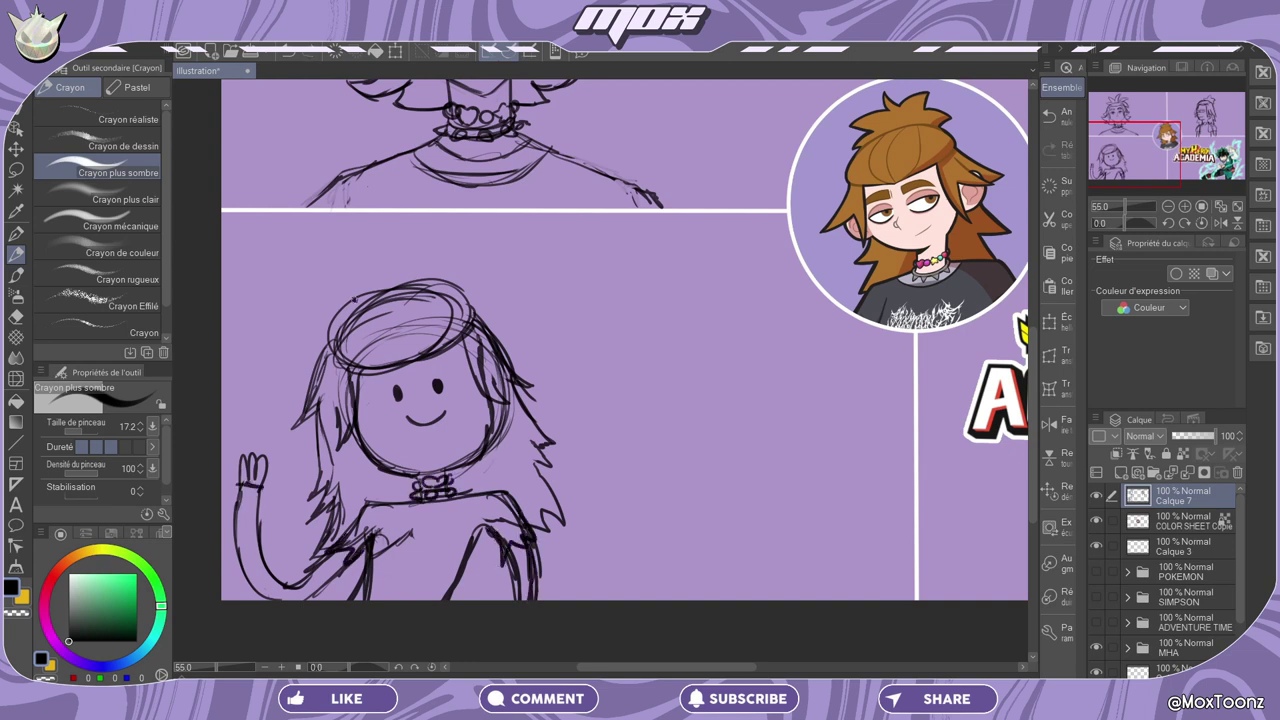
Draw a spiky tuft above the crown, then lasso the upper head with its face and shift it slightly downward.
drag(326, 298, 492, 284)
mouse_move(358, 418)
mouse_down()
mouse_move(374, 456)
mouse_move(438, 469)
mouse_up()
click(16, 168)
mouse_move(582, 376)
mouse_down()
mouse_move(462, 420)
mouse_move(600, 340)
mouse_up()
key(ctrl+t)
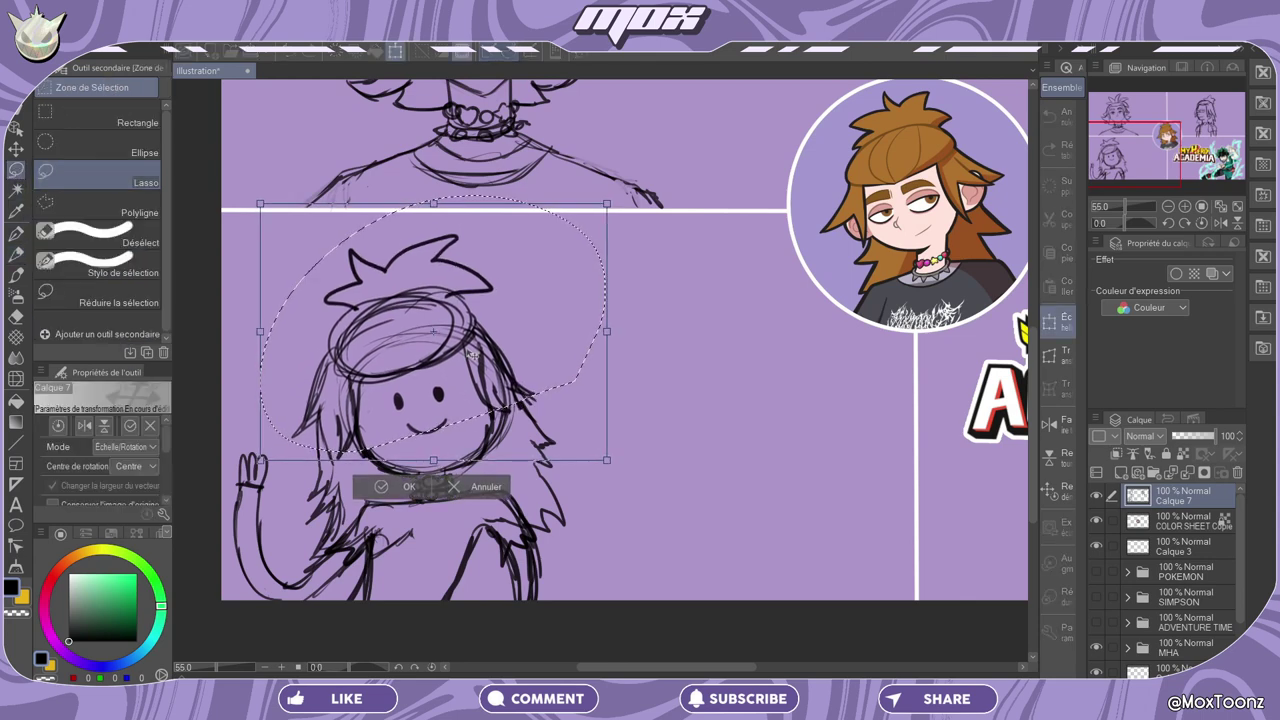
key(Return)
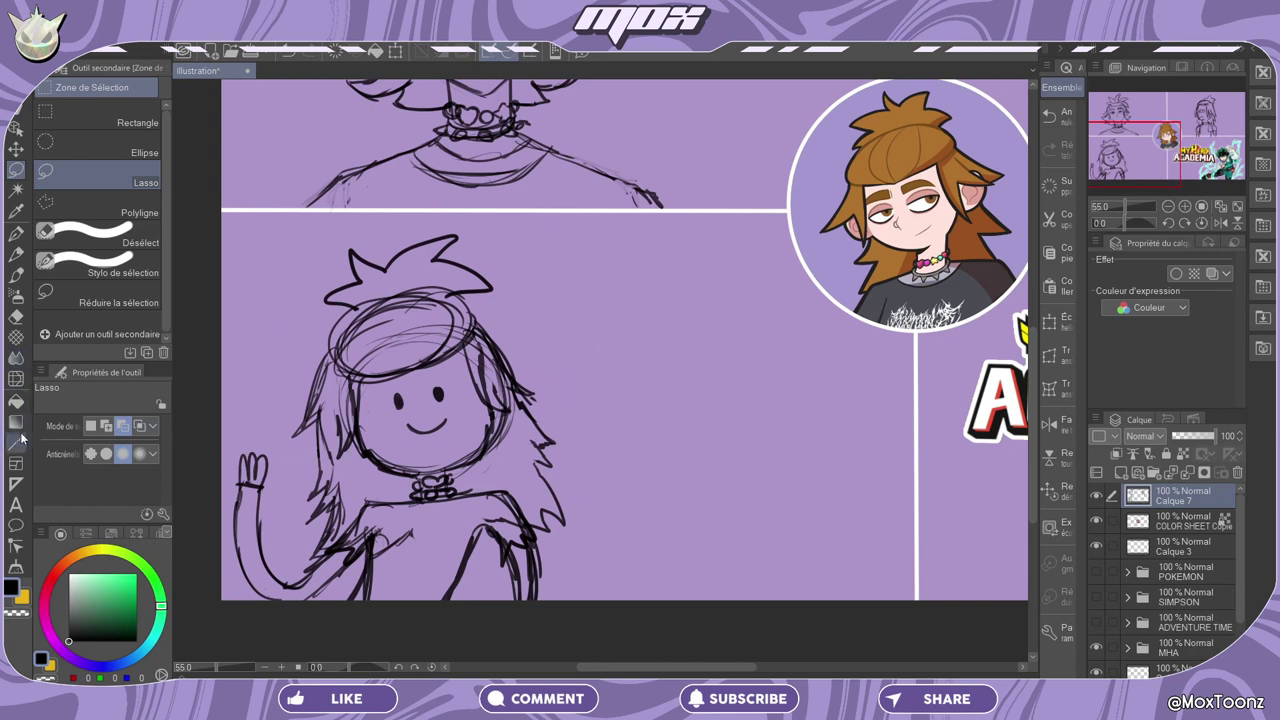
Undo stray strokes, then refine the cheek outline and reinforce the hair strands on both sides of the face.
click(17, 255)
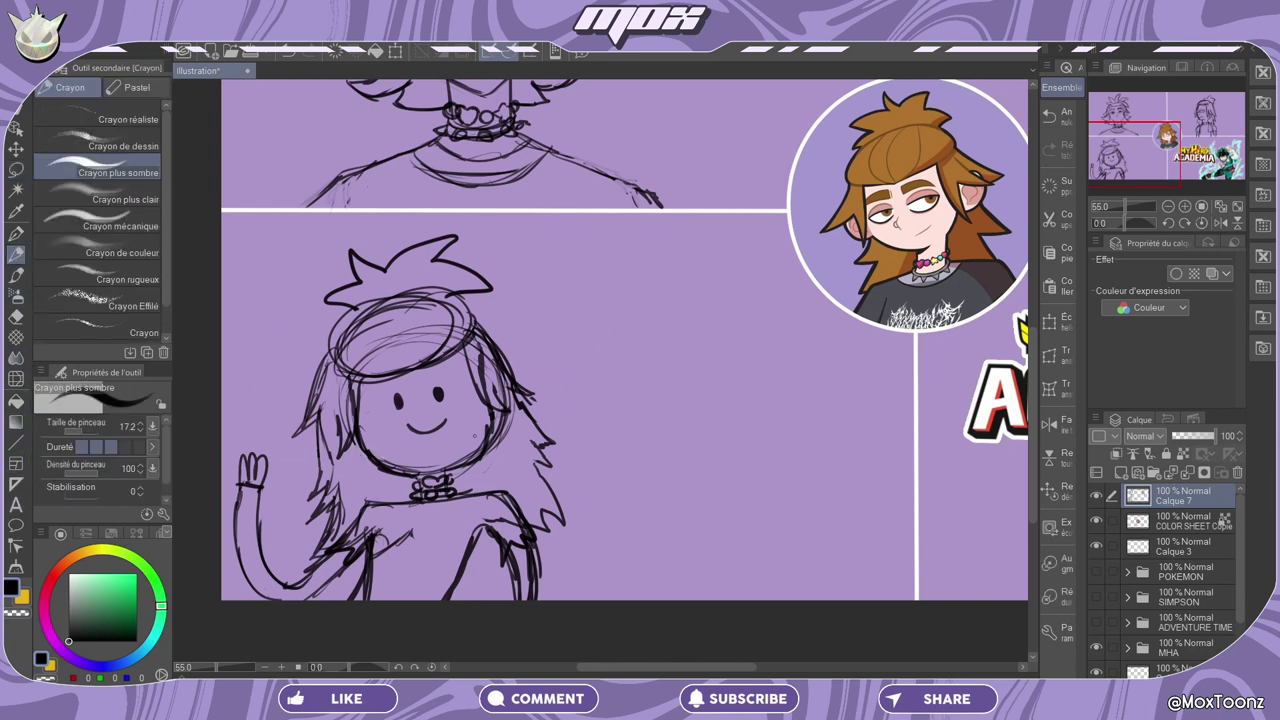
key(ctrl+z)
key(ctrl+z)
key(ctrl+z)
mouse_move(516, 392)
mouse_down()
mouse_move(546, 412)
mouse_move(505, 368)
mouse_up()
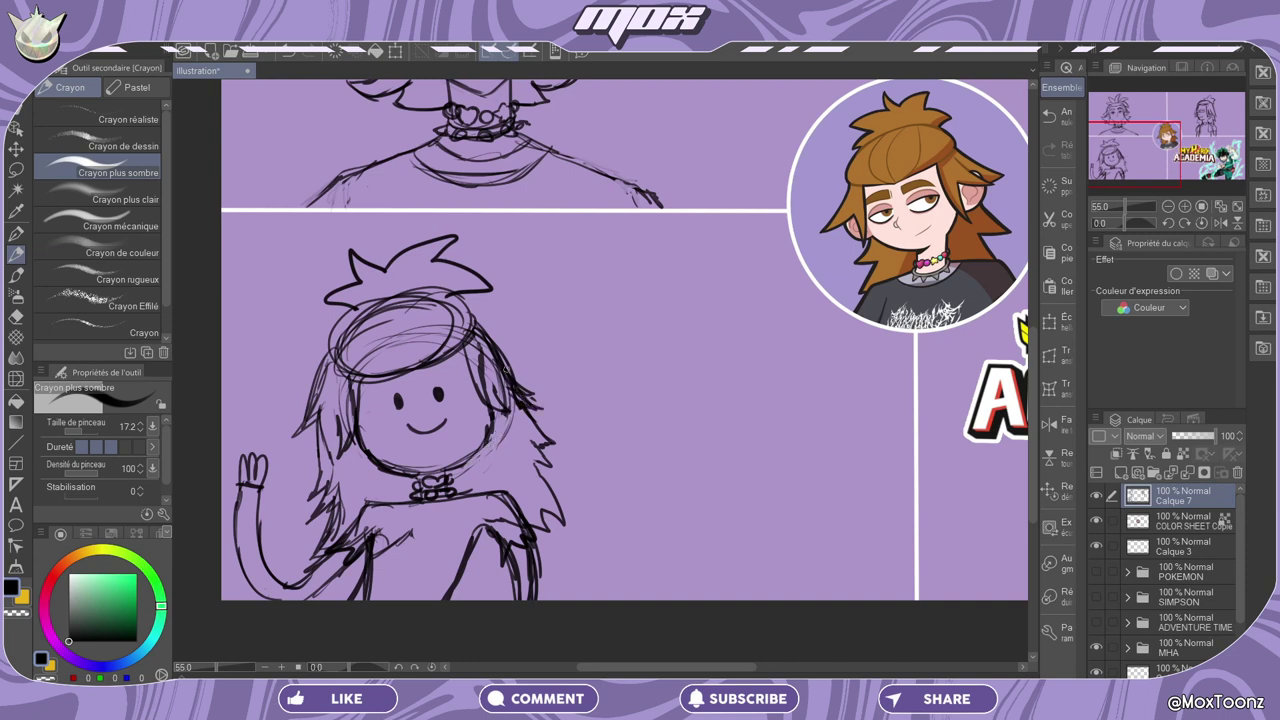
mouse_move(337, 341)
mouse_down()
mouse_move(320, 367)
mouse_move(297, 439)
mouse_up()
mouse_move(297, 439)
mouse_down()
mouse_move(326, 408)
mouse_move(310, 502)
mouse_up()
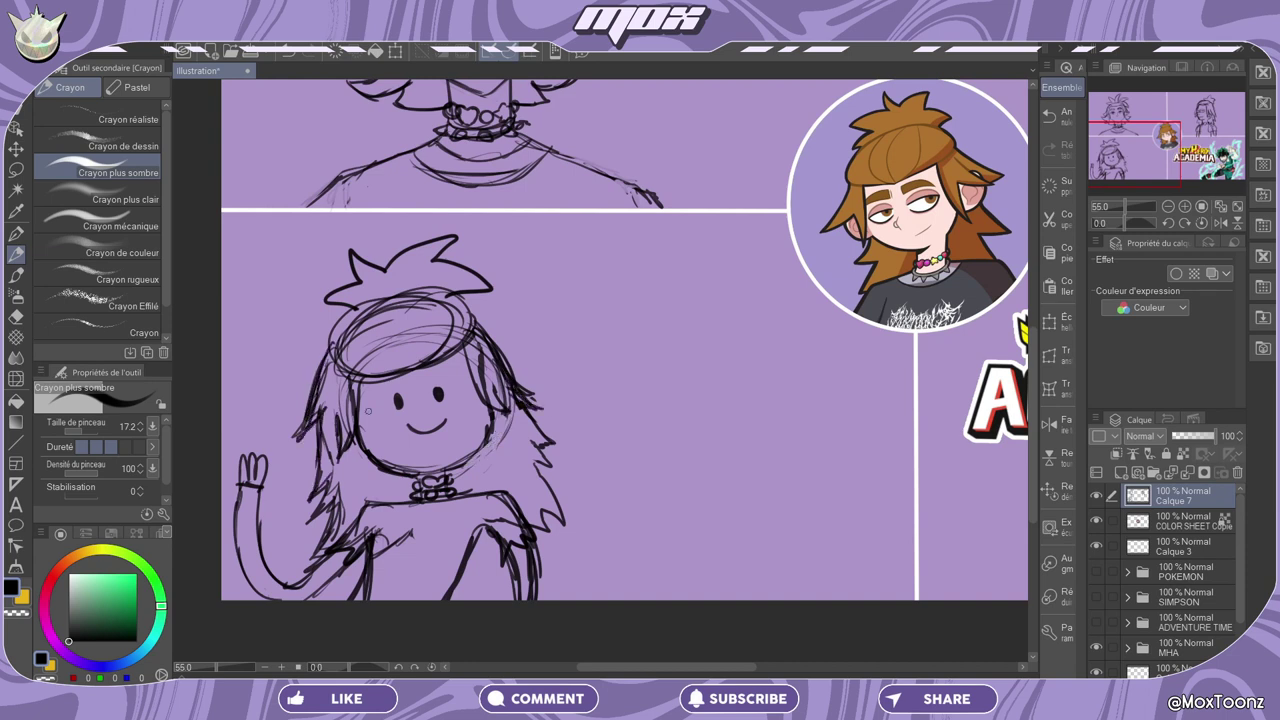
drag(360, 400, 370, 433)
drag(462, 348, 494, 406)
mouse_move(494, 404)
mouse_down()
mouse_move(510, 416)
mouse_move(492, 392)
mouse_up()
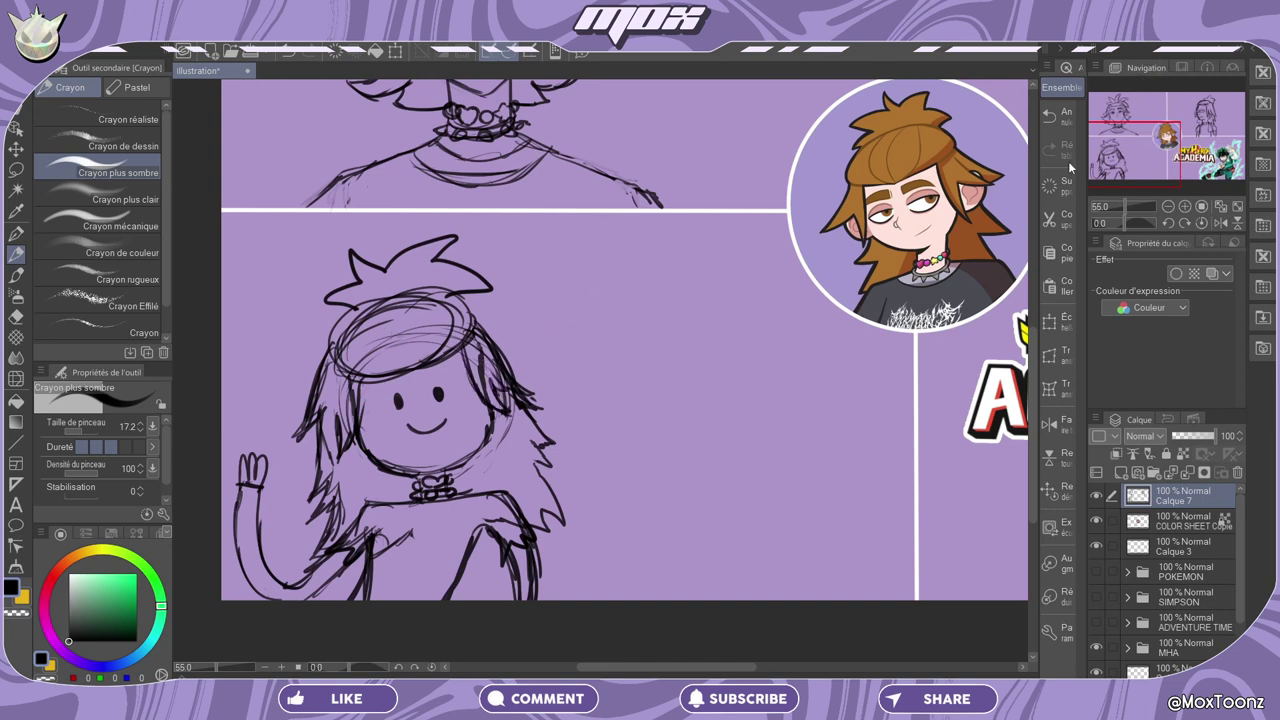
mouse_move(355, 304)
mouse_down()
mouse_move(337, 321)
mouse_move(318, 302)
mouse_move(358, 280)
mouse_move(345, 248)
mouse_up()
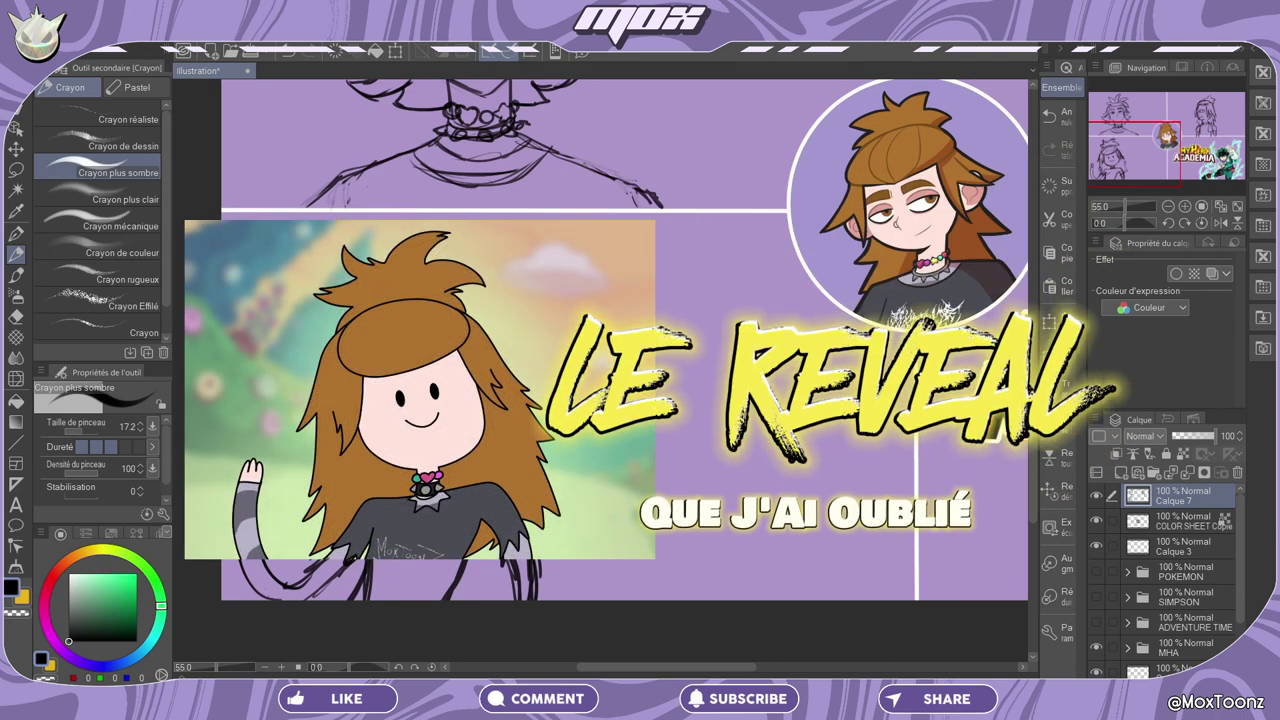
Hide the MHA layer folder to clear the My Hero Academia panel for sketching.
drag(1132, 153, 1200, 153)
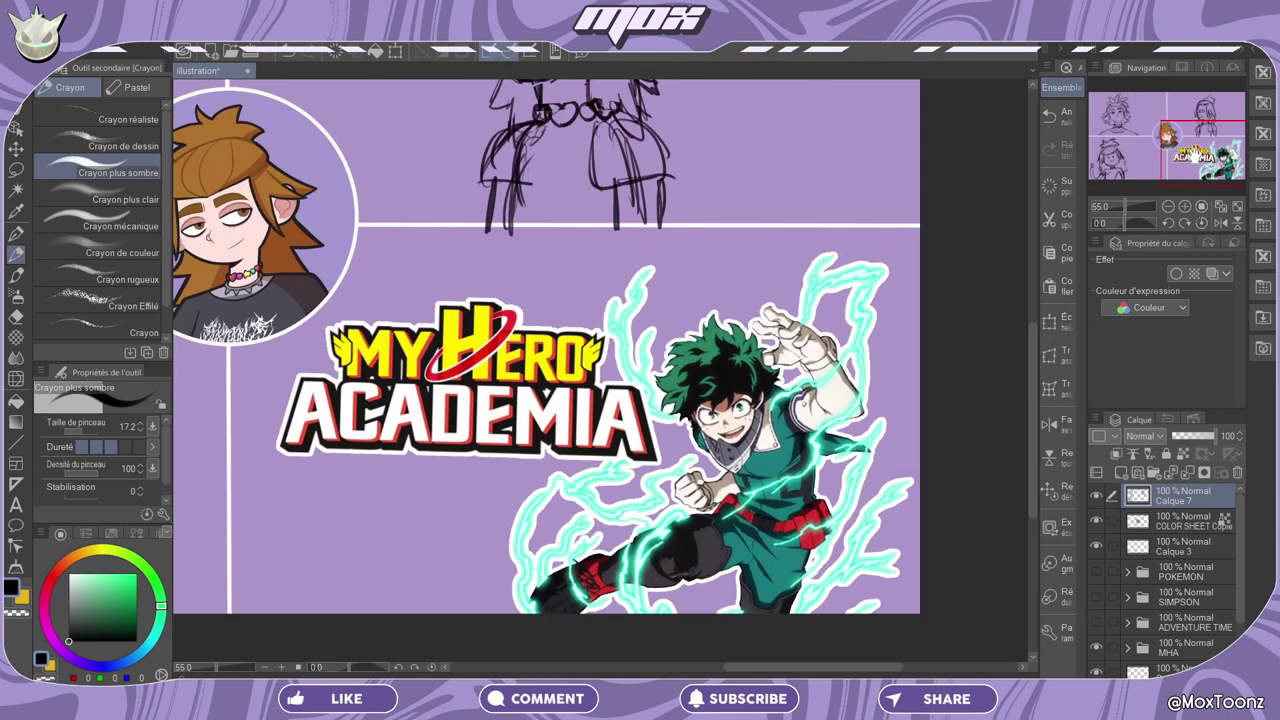
click(1099, 647)
drag(1195, 150, 1193, 161)
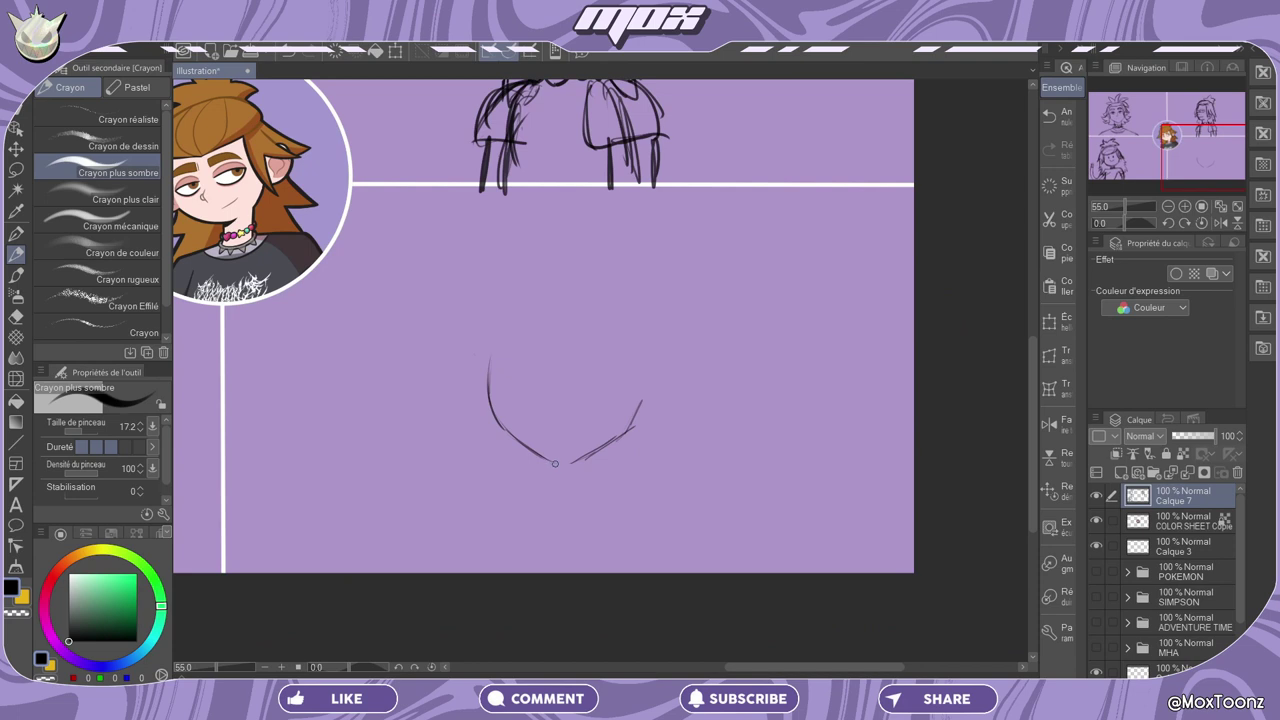
Sketch the angular face outline with a pointed chin and the start of an ear in the My Hero Academia panel.
mouse_move(555, 463)
mouse_down()
mouse_move(484, 397)
mouse_move(502, 304)
mouse_up()
mouse_move(640, 406)
mouse_down()
mouse_move(658, 400)
mouse_move(642, 412)
mouse_move(664, 376)
mouse_up()
drag(490, 350, 552, 462)
drag(556, 462, 624, 434)
Sketch the neck with its muscle line, the collarbones and the broad shoulders beneath the head.
drag(524, 440, 518, 506)
drag(620, 436, 626, 498)
mouse_move(602, 450)
mouse_down()
mouse_move(580, 528)
mouse_move(672, 524)
mouse_up()
drag(624, 492, 750, 532)
mouse_move(564, 546)
mouse_down()
mouse_move(472, 526)
mouse_move(360, 572)
mouse_up()
mouse_move(706, 522)
mouse_down()
mouse_move(788, 558)
mouse_move(779, 550)
mouse_up()
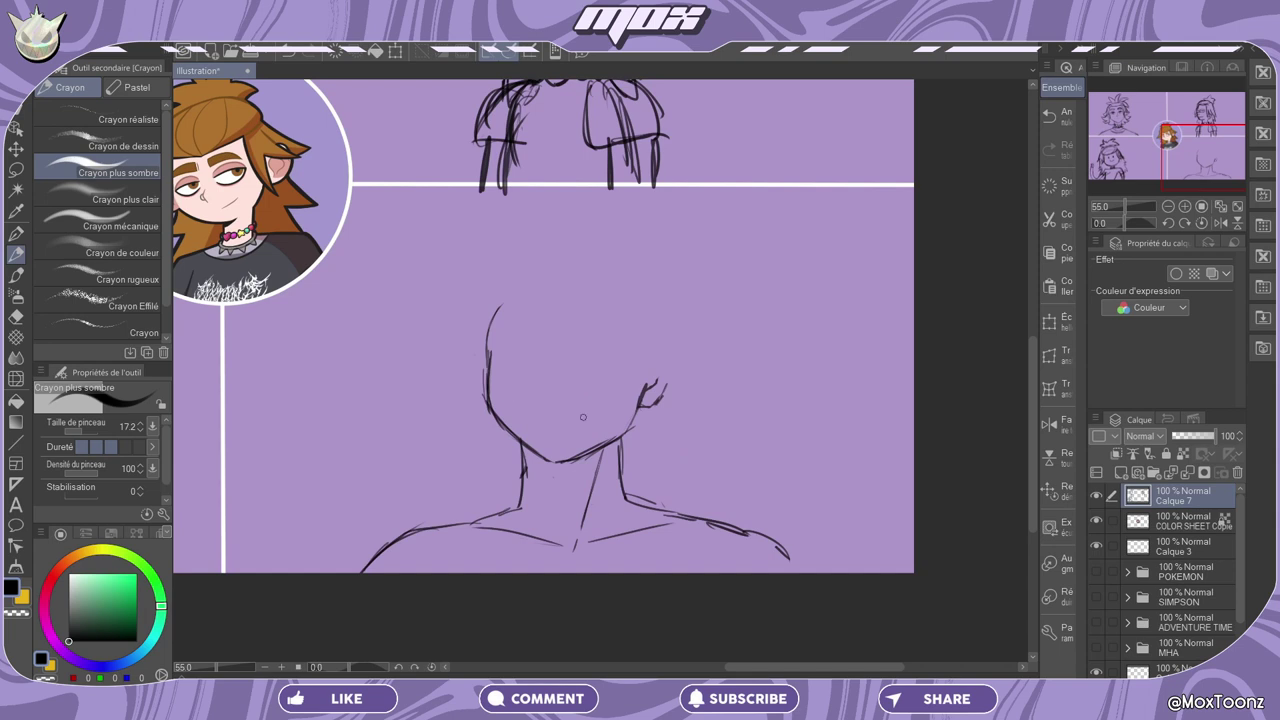
Draw the small nose, a wide smirking mouth, and half-closed eyes with irises and heavy upper lids.
drag(545, 392, 551, 379)
drag(512, 407, 598, 401)
mouse_move(563, 352)
mouse_down()
mouse_move(566, 366)
mouse_move(536, 354)
mouse_move(500, 366)
mouse_move(540, 364)
mouse_move(514, 348)
mouse_move(544, 356)
mouse_move(520, 364)
mouse_move(606, 350)
mouse_move(580, 360)
mouse_up()
key(ctrl+z)
drag(564, 340, 610, 342)
drag(496, 340, 538, 338)
drag(544, 392, 546, 392)
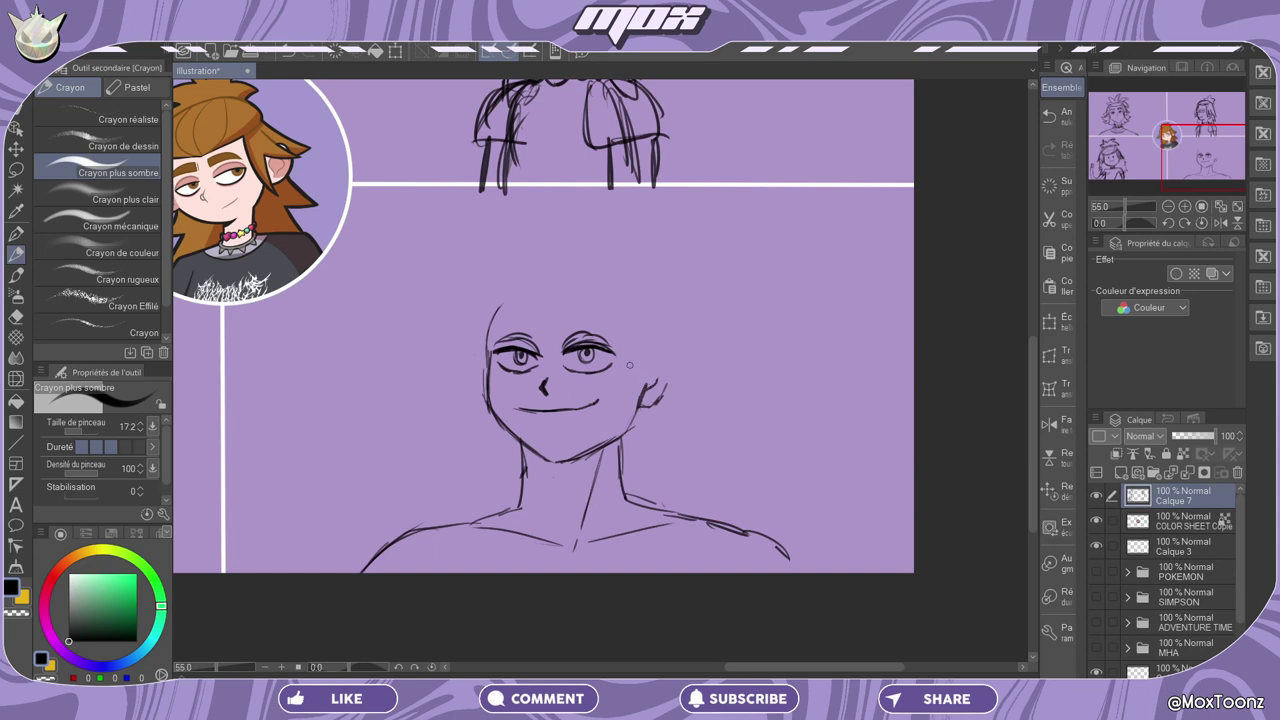
Sketch the hairline, the swept-back crown hair and the first locks framing the face.
mouse_move(486, 345)
mouse_down()
mouse_move(620, 296)
mouse_move(560, 274)
mouse_move(596, 298)
mouse_move(634, 292)
mouse_up()
drag(524, 296, 492, 300)
drag(554, 278, 604, 264)
mouse_move(494, 300)
mouse_down()
mouse_move(564, 264)
mouse_move(556, 294)
mouse_move(614, 250)
mouse_up()
drag(534, 282, 654, 266)
drag(618, 296, 658, 290)
drag(500, 278, 443, 390)
drag(508, 281, 456, 362)
drag(582, 298, 650, 380)
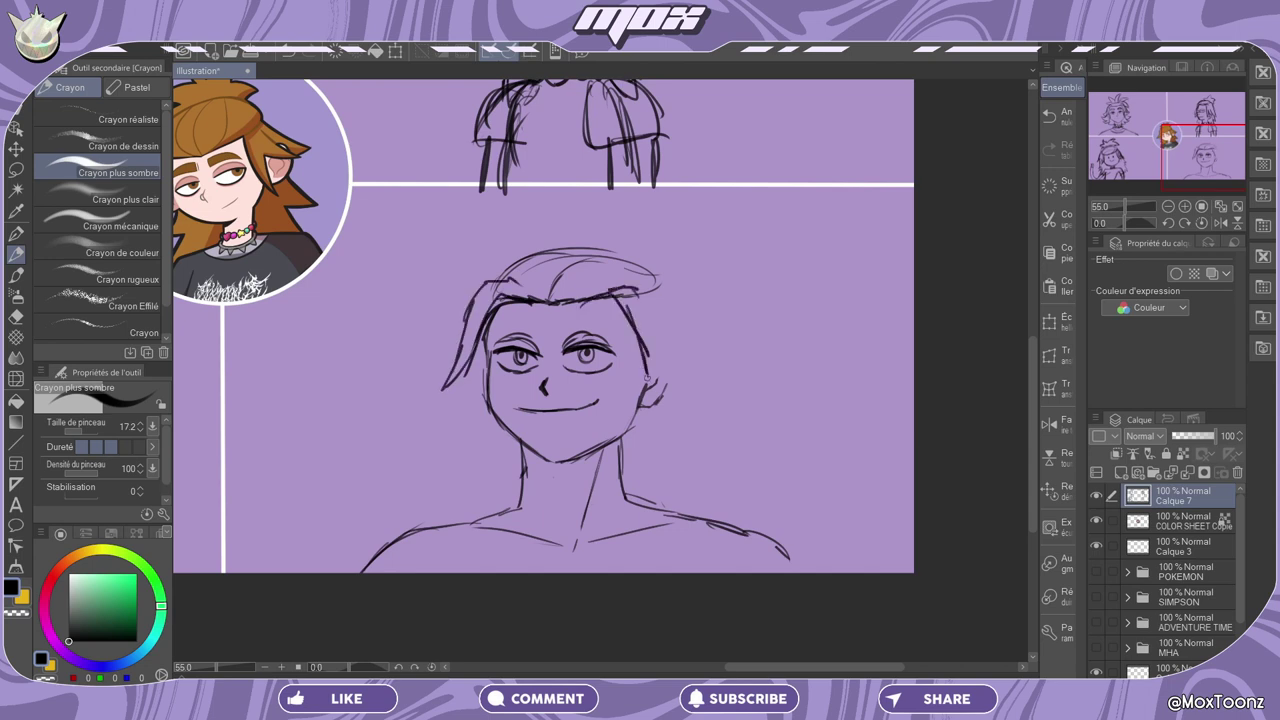
Undo the lock in front of the ear and redraw it as several long pointed strands over the ear.
drag(618, 275, 652, 396)
key(ctrl+z)
key(ctrl+z)
mouse_move(582, 299)
mouse_down()
mouse_move(664, 288)
mouse_move(631, 410)
mouse_up()
mouse_move(640, 330)
mouse_down()
mouse_move(628, 412)
mouse_move(654, 448)
mouse_up()
drag(666, 358, 656, 444)
drag(665, 325, 661, 405)
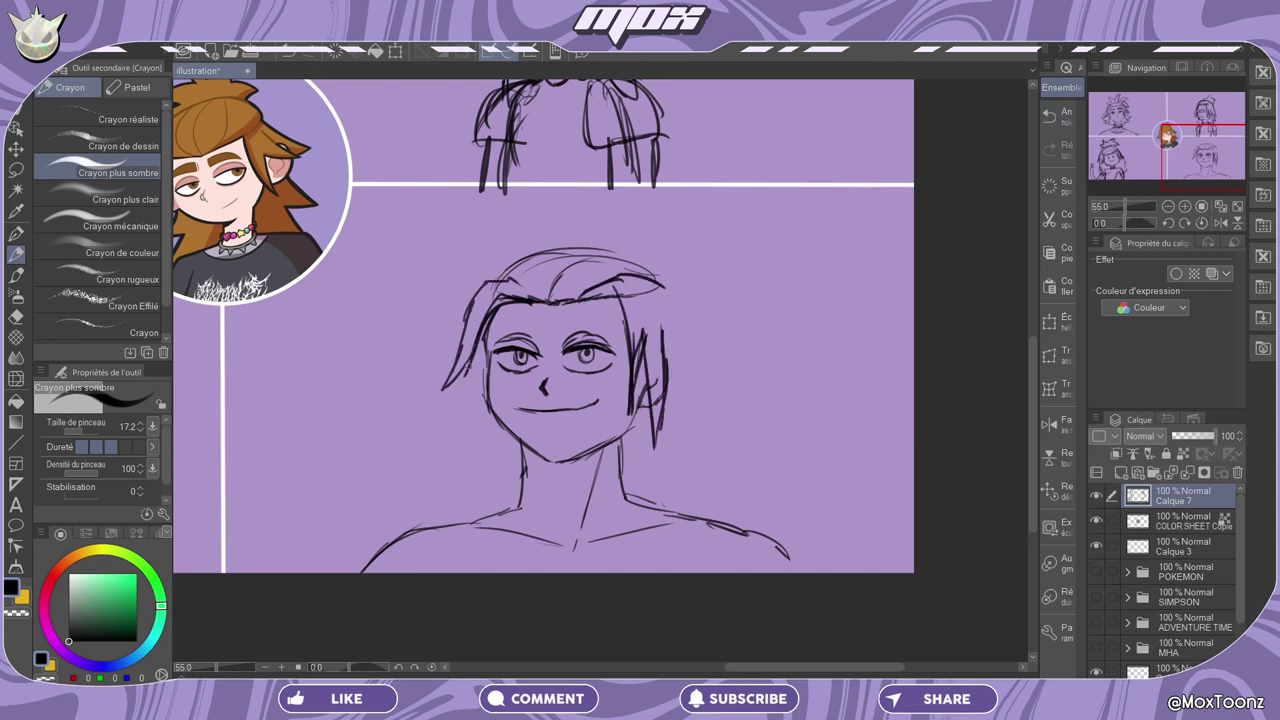
Add and darken long pointed locks hanging from the temple on the side opposite the ear.
drag(471, 362, 458, 446)
drag(500, 312, 459, 454)
drag(510, 296, 469, 390)
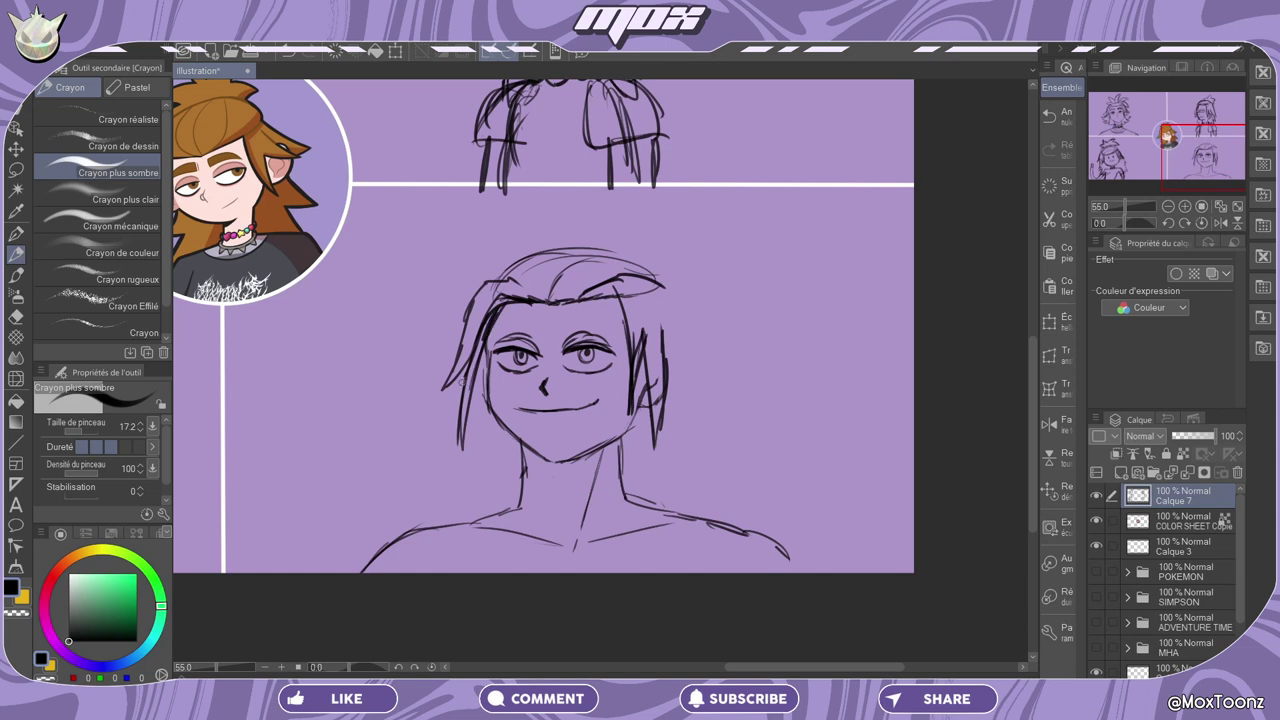
drag(500, 308, 462, 448)
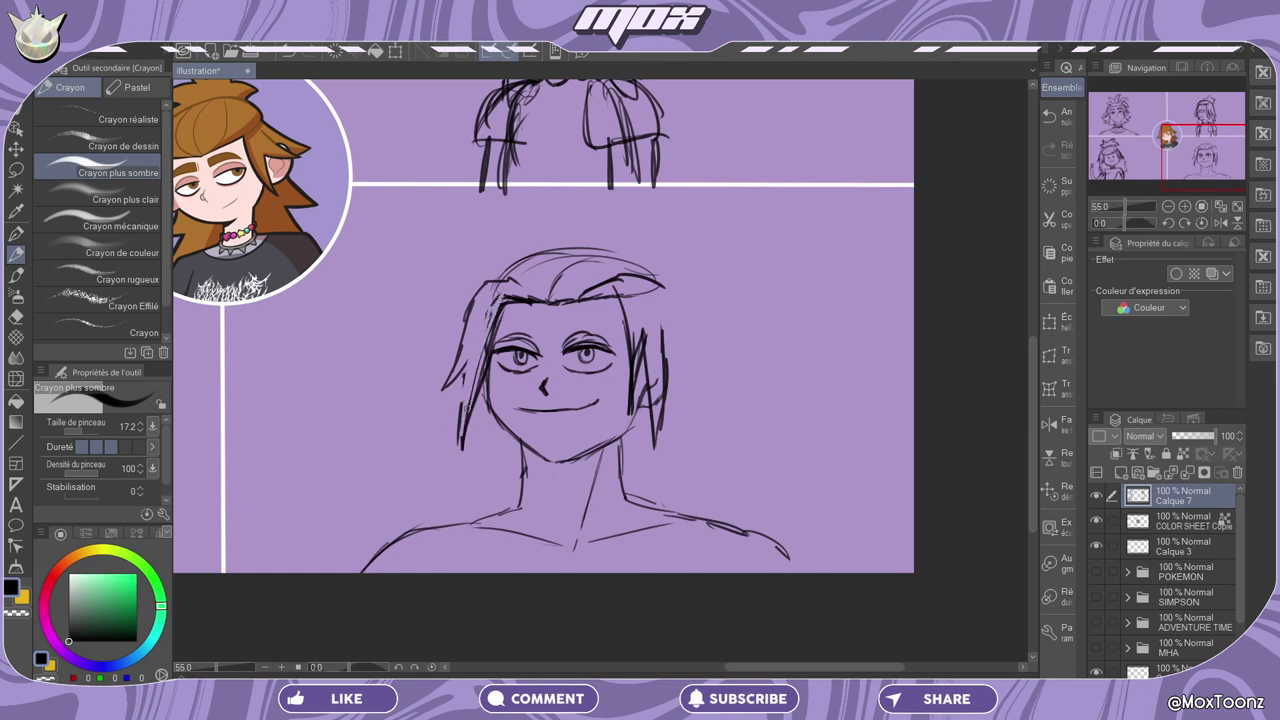
drag(471, 360, 465, 444)
Sketch short jagged hair tips behind the jaw on both sides of the neck.
mouse_move(517, 478)
mouse_down()
mouse_move(496, 468)
mouse_move(486, 484)
mouse_move(488, 426)
mouse_up()
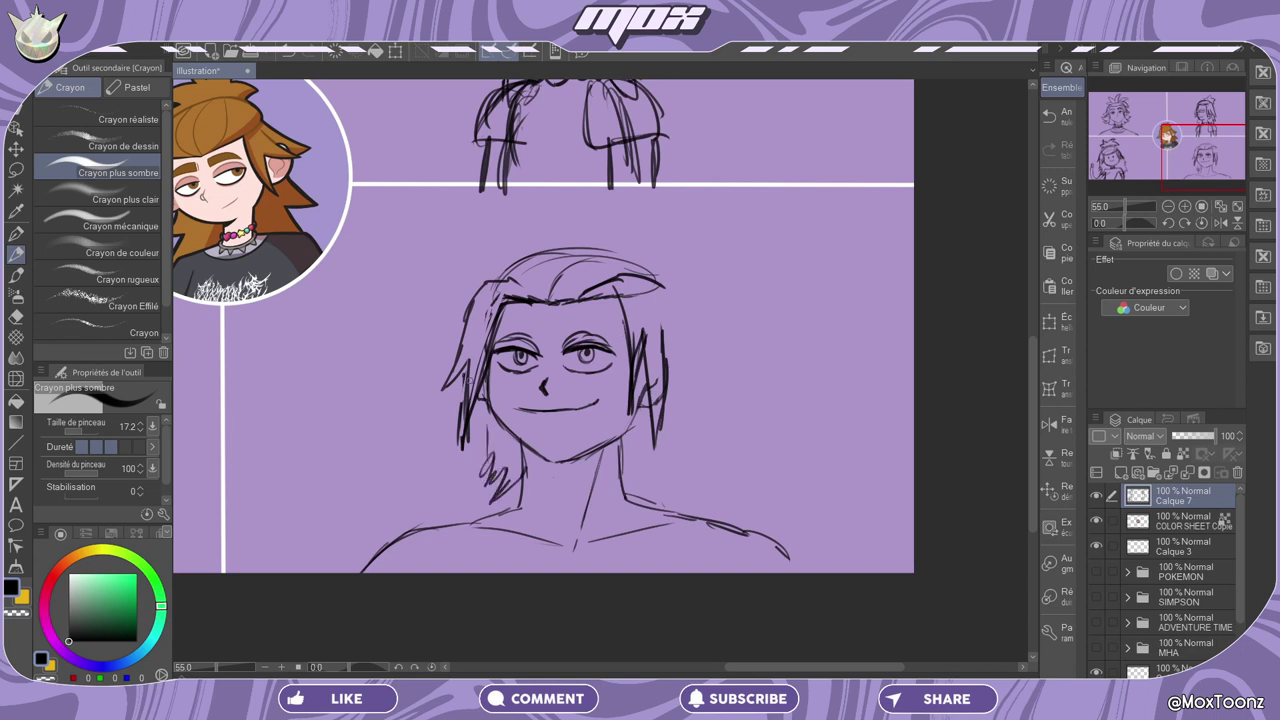
mouse_move(638, 468)
mouse_down()
mouse_move(624, 488)
mouse_move(658, 428)
mouse_up()
mouse_move(484, 438)
mouse_down()
mouse_move(452, 457)
mouse_move(480, 422)
mouse_move(460, 484)
mouse_up()
drag(494, 500, 522, 474)
drag(662, 430, 696, 465)
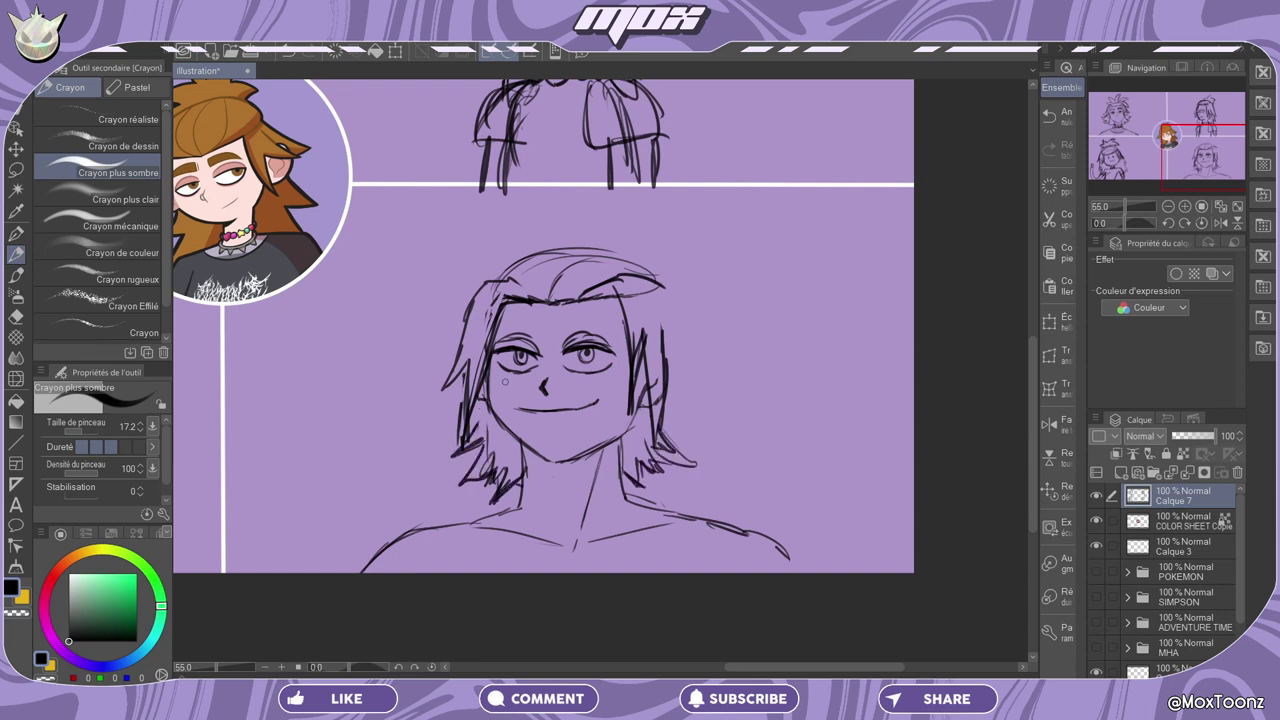
Add flared outer spikes on both sides of the hair and reinforce the contour over the crown.
drag(466, 380, 436, 426)
drag(670, 366, 704, 422)
drag(512, 248, 430, 382)
drag(470, 294, 668, 264)
drag(662, 274, 680, 376)
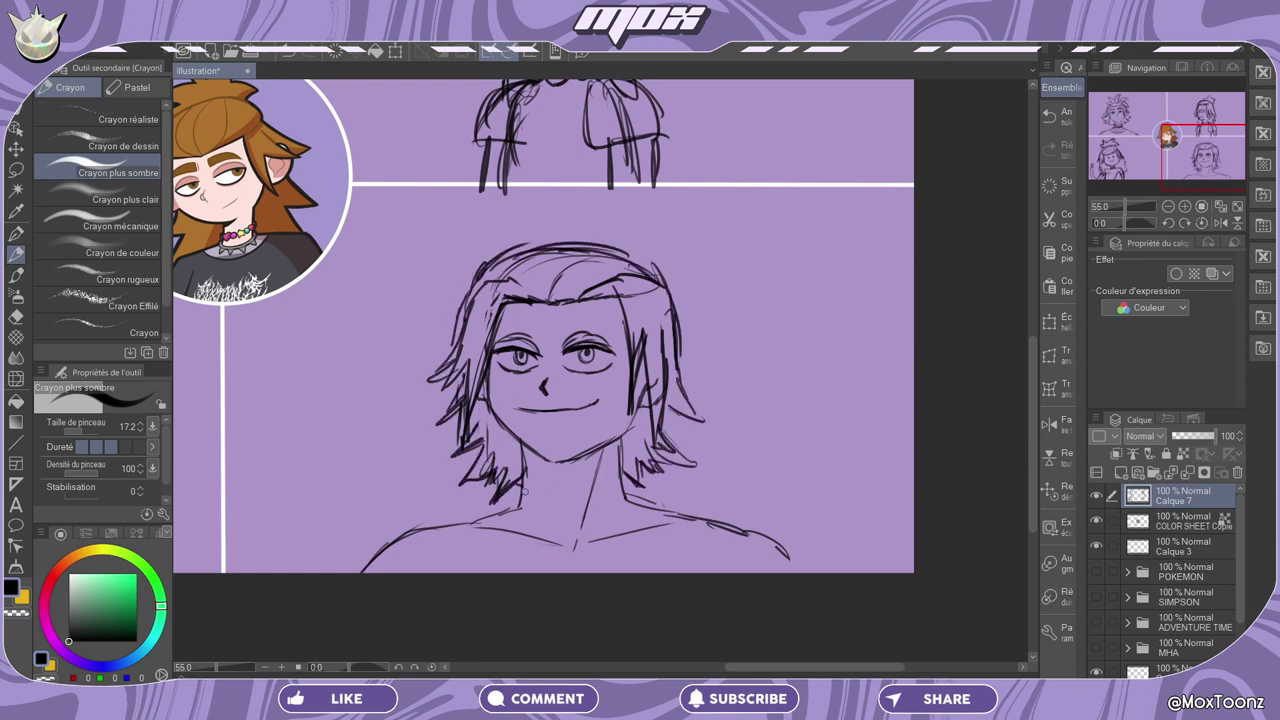
Draw a beaded necklace with a central star around the neck and fill a solid black shadow under the chin.
mouse_move(516, 496)
mouse_down()
mouse_move(566, 504)
mouse_move(628, 490)
mouse_up()
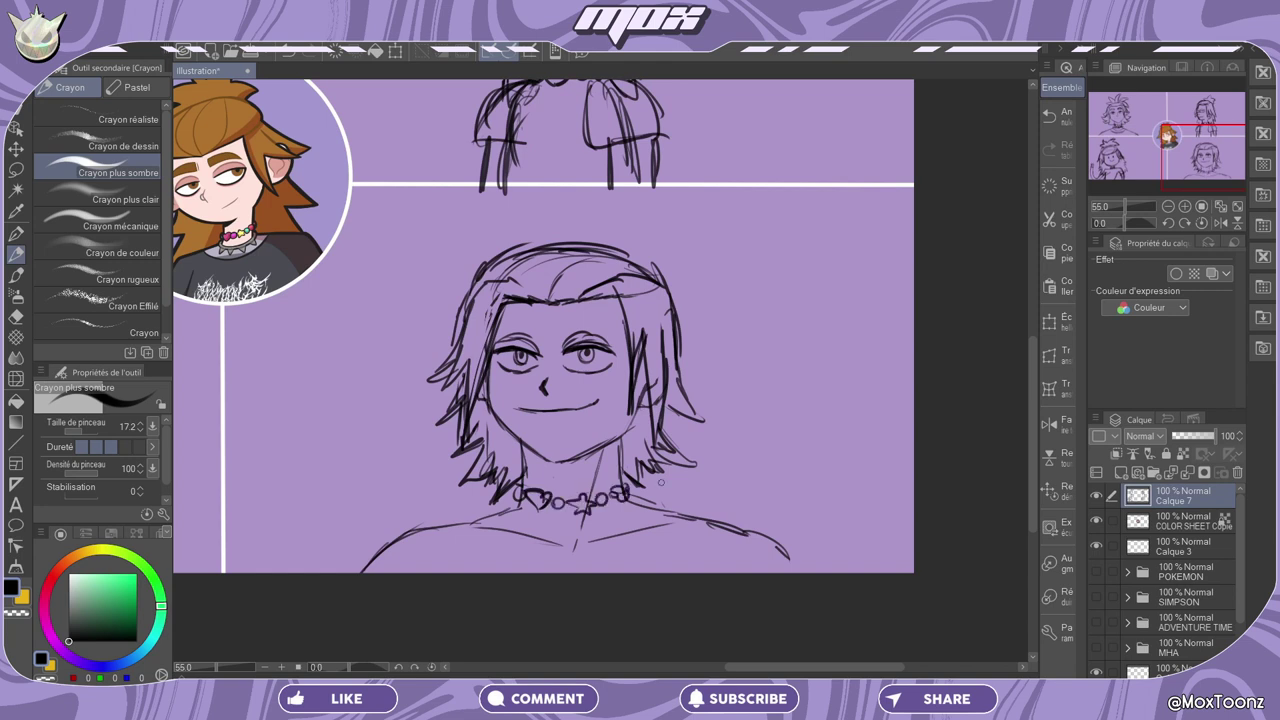
mouse_move(546, 463)
mouse_down()
mouse_move(532, 454)
mouse_move(556, 476)
mouse_move(566, 456)
mouse_move(588, 462)
mouse_move(542, 468)
mouse_move(606, 446)
mouse_move(574, 478)
mouse_move(538, 476)
mouse_move(559, 469)
mouse_up()
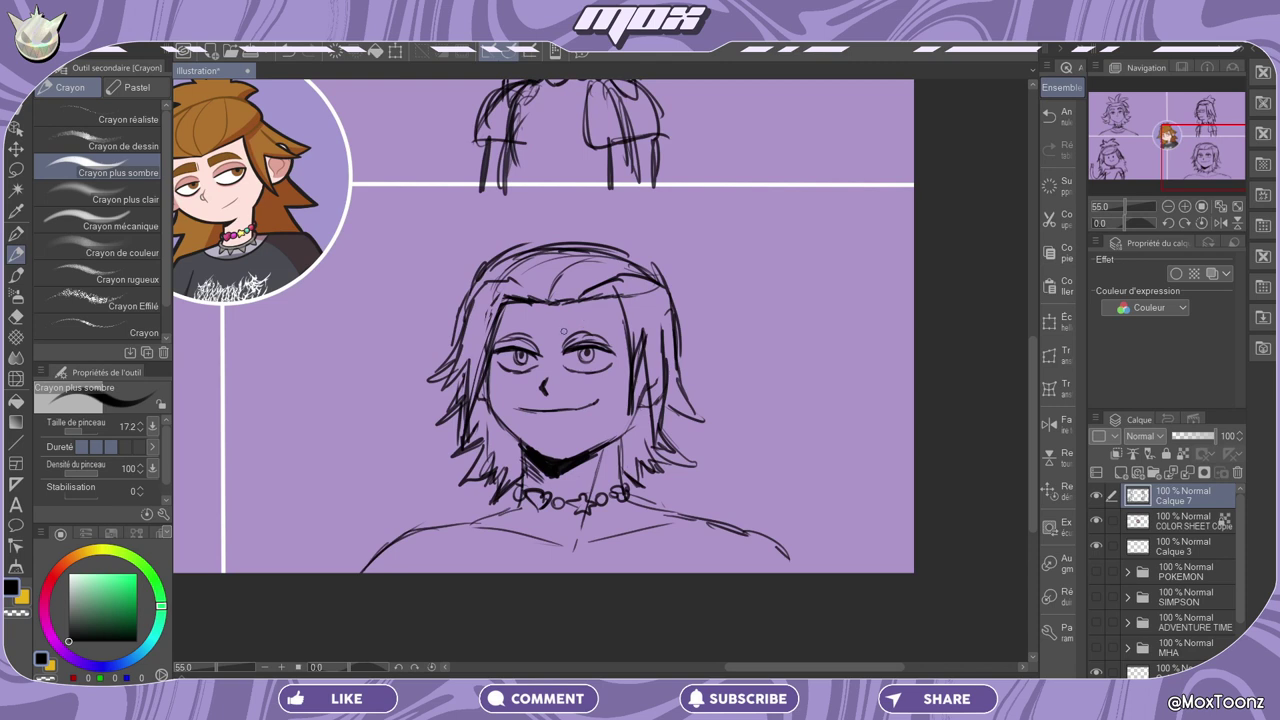
Sketch thick angled eyebrows above both eyes and a spiky tuft of tied-up hair on top of the head.
drag(563, 326, 601, 320)
drag(500, 332, 538, 318)
mouse_move(502, 252)
mouse_down()
mouse_move(536, 246)
mouse_move(522, 246)
mouse_up()
mouse_move(520, 250)
mouse_down()
mouse_move(530, 196)
mouse_move(596, 214)
mouse_up()
drag(600, 228, 636, 212)
drag(488, 240, 646, 220)
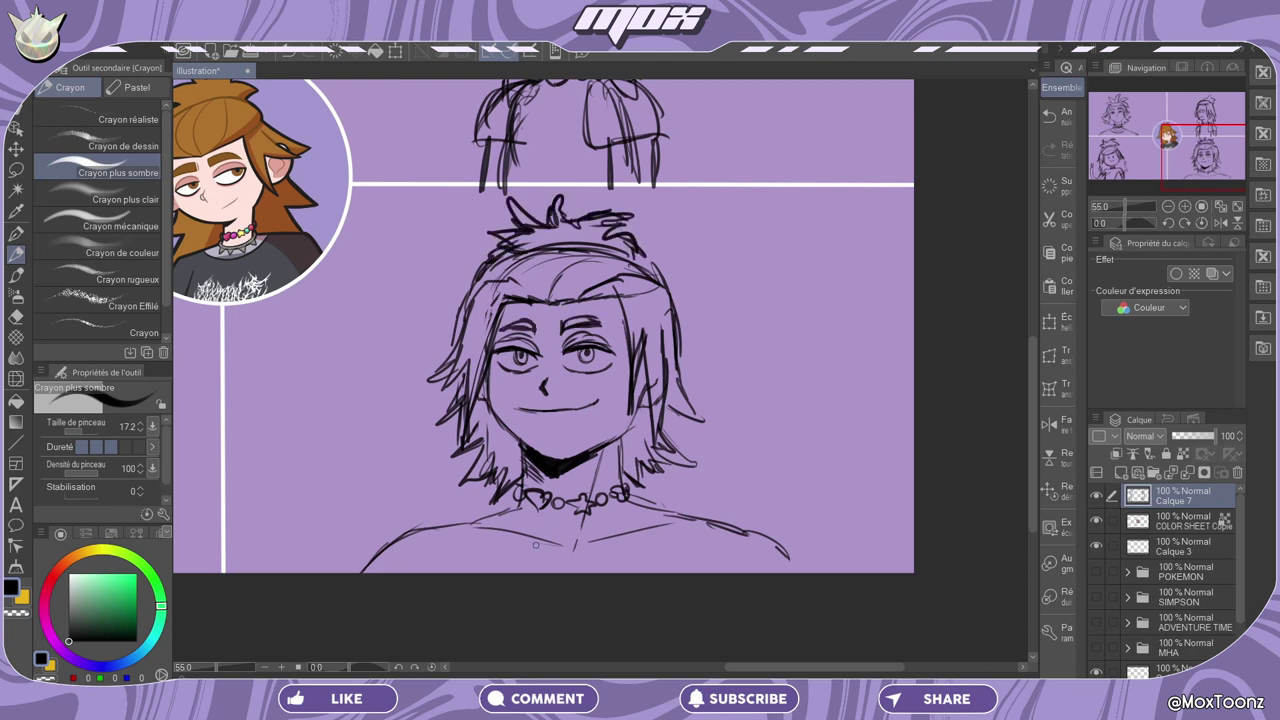
Sketch a thick choker below the beaded necklace and the shirt's curved neckline around it.
drag(498, 498, 648, 494)
drag(504, 512, 644, 504)
mouse_move(540, 520)
mouse_down()
mouse_move(550, 526)
mouse_move(521, 519)
mouse_move(590, 526)
mouse_move(642, 505)
mouse_up()
mouse_move(494, 520)
mouse_down()
mouse_move(568, 564)
mouse_move(650, 540)
mouse_move(676, 514)
mouse_up()
Add curved fold lines down the shirt's chest and darken the sloping shoulder contours on both sides.
mouse_move(480, 522)
mouse_down()
mouse_move(498, 562)
mouse_move(526, 572)
mouse_up()
drag(680, 522, 648, 568)
mouse_move(492, 518)
mouse_down()
mouse_move(406, 538)
mouse_move(352, 574)
mouse_up()
drag(672, 518, 824, 574)
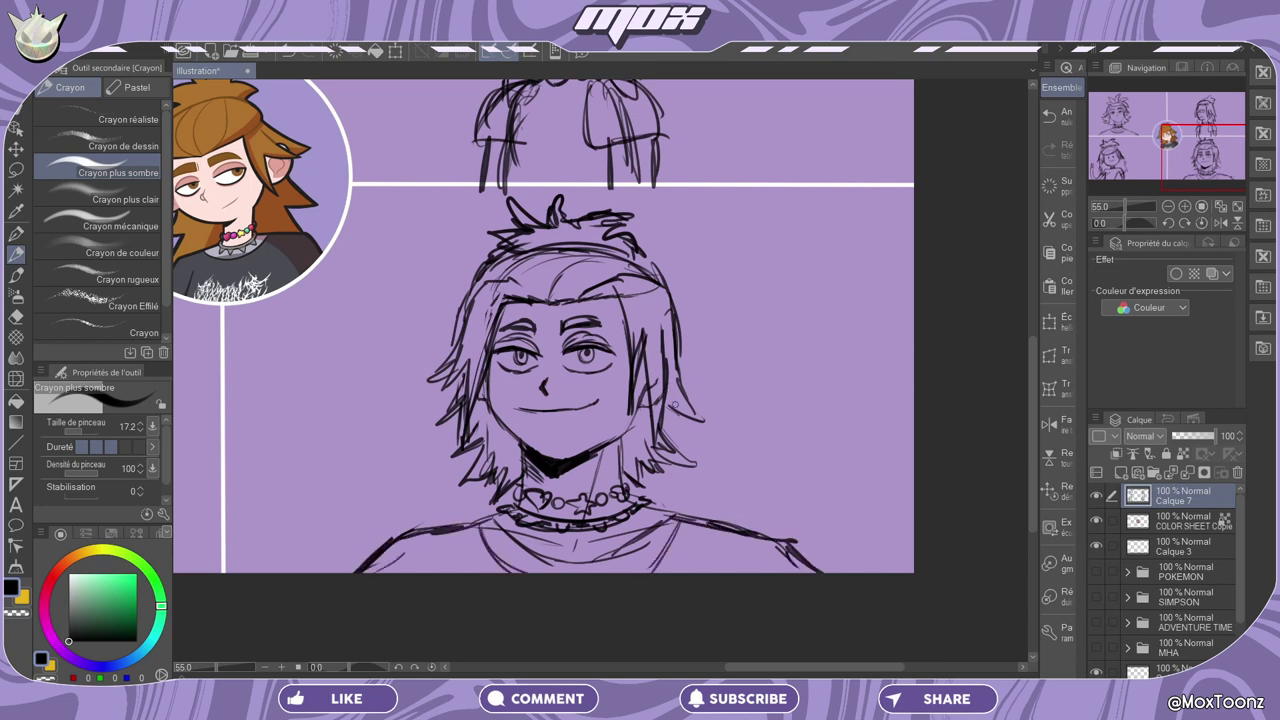
Add pointed outward-flaring hair spikes along the outer contour on both sides of the head.
mouse_move(650, 370)
mouse_down()
mouse_move(670, 432)
mouse_move(716, 420)
mouse_up()
drag(670, 344, 720, 380)
drag(660, 306, 698, 360)
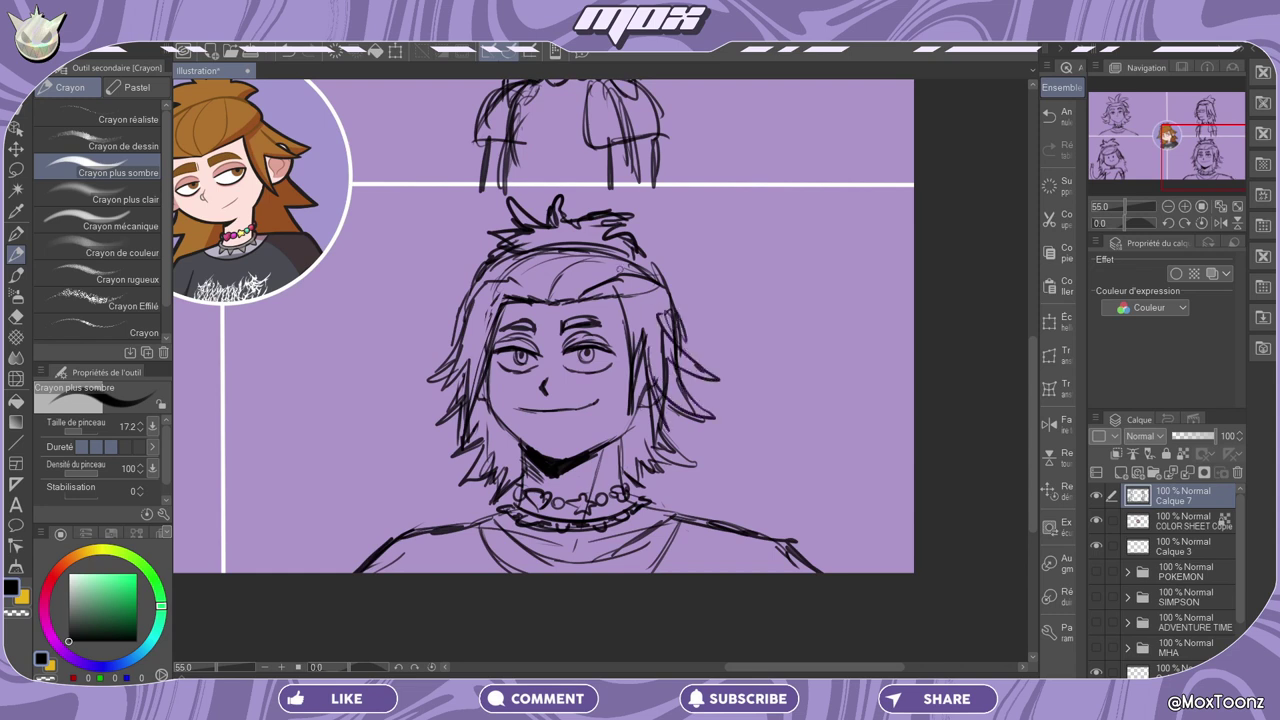
drag(458, 336, 424, 382)
drag(494, 270, 440, 362)
mouse_move(440, 366)
mouse_down()
mouse_move(414, 386)
mouse_move(436, 418)
mouse_up()
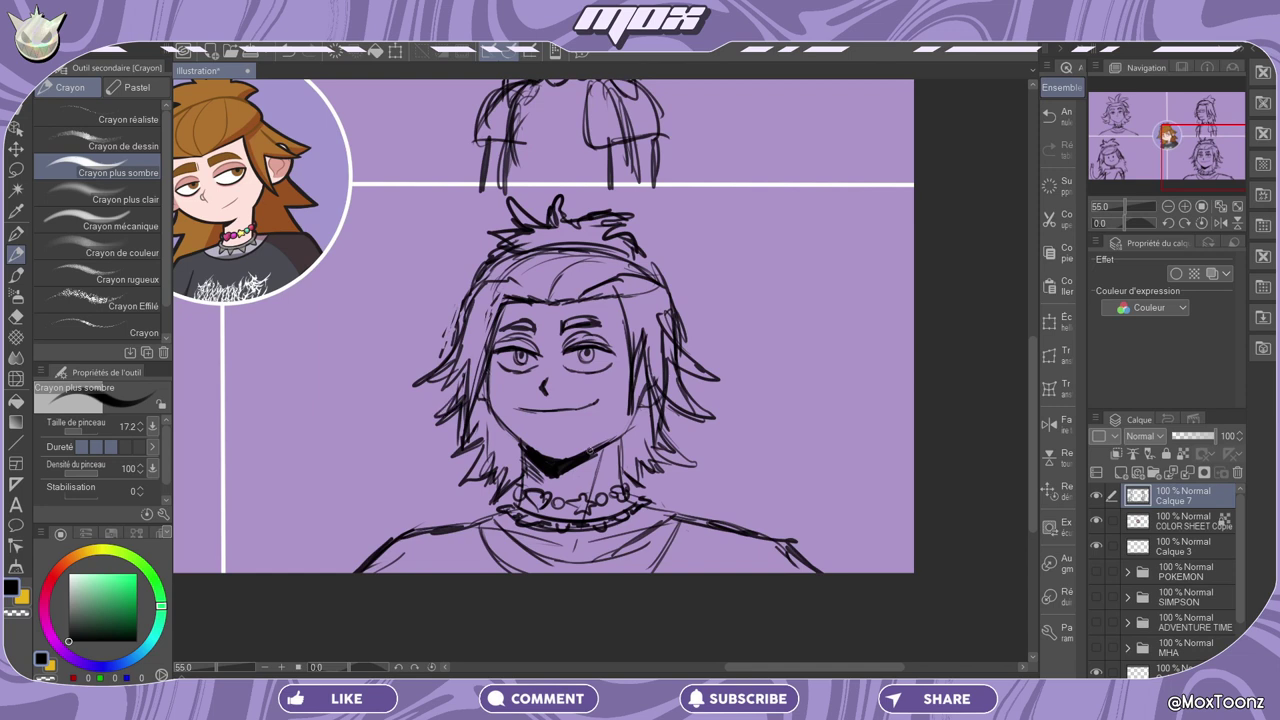
Thicken the jawline on both sides and extend the solid black shadow beneath the chin along the jaw.
mouse_move(590, 451)
mouse_down()
mouse_move(634, 416)
mouse_move(563, 464)
mouse_move(614, 429)
mouse_up()
drag(584, 450, 602, 438)
mouse_move(502, 418)
mouse_down()
mouse_move(572, 461)
mouse_move(606, 440)
mouse_move(560, 458)
mouse_up()
drag(592, 445, 624, 427)
mouse_move(556, 460)
mouse_down()
mouse_move(630, 420)
mouse_move(577, 465)
mouse_up()
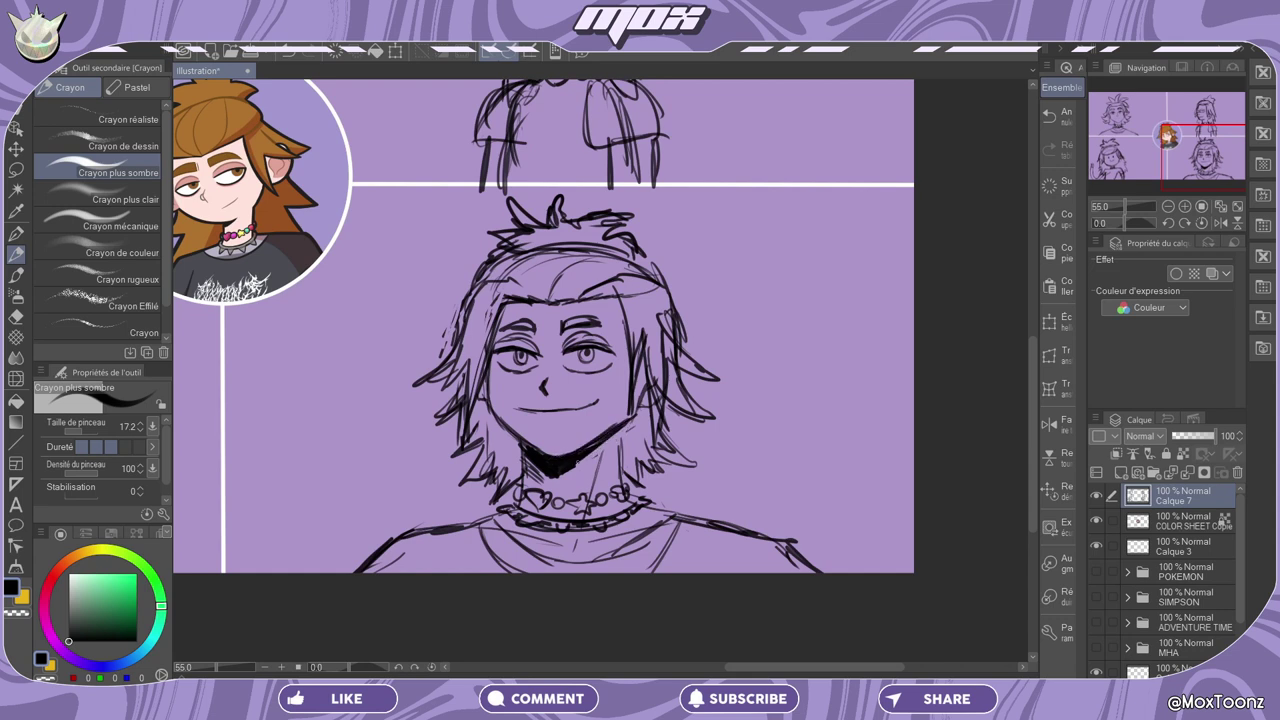
mouse_move(620, 426)
mouse_down()
mouse_move(618, 484)
mouse_move(631, 480)
mouse_up()
drag(1169, 136, 1170, 135)
key(ctrl+0)
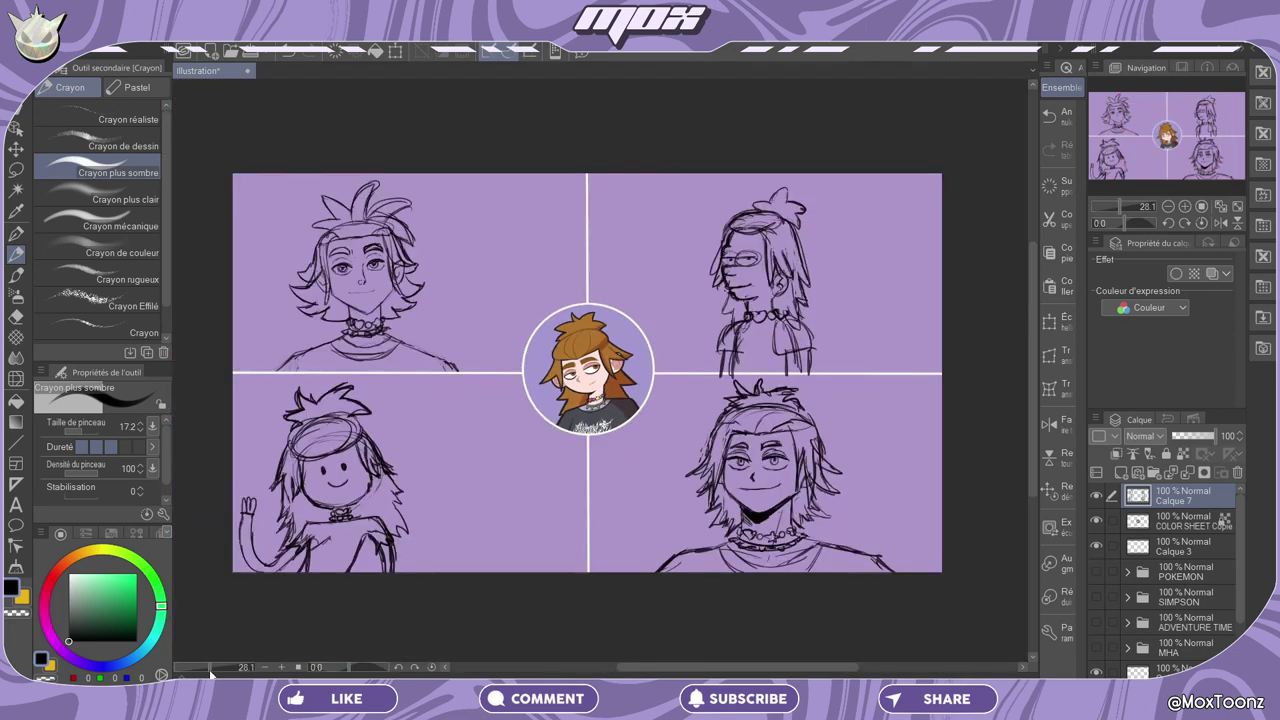